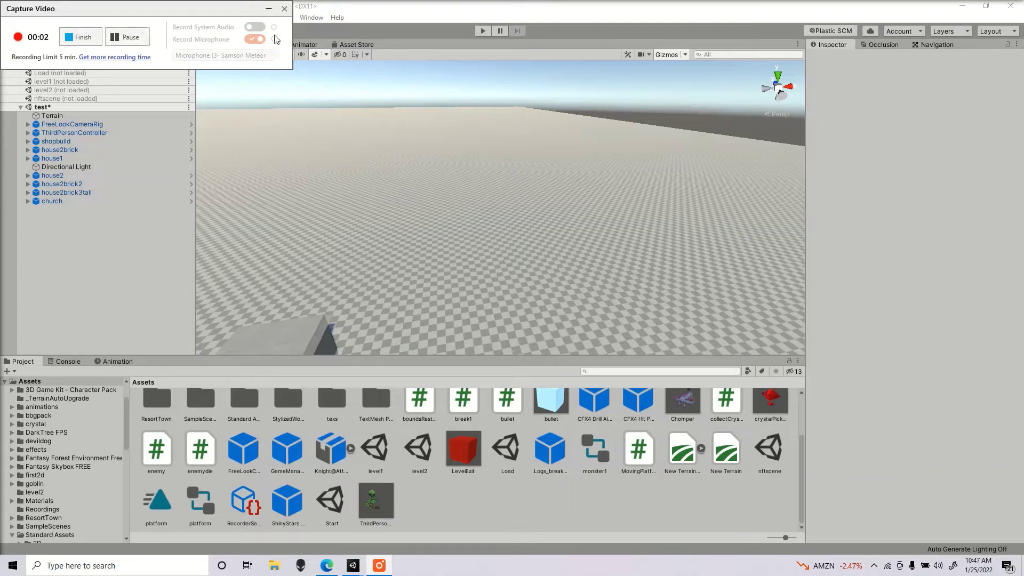
# - Hide the recorder and create a Particle System from the Hierarchy's Effects menu
pyautogui.click(269, 9)
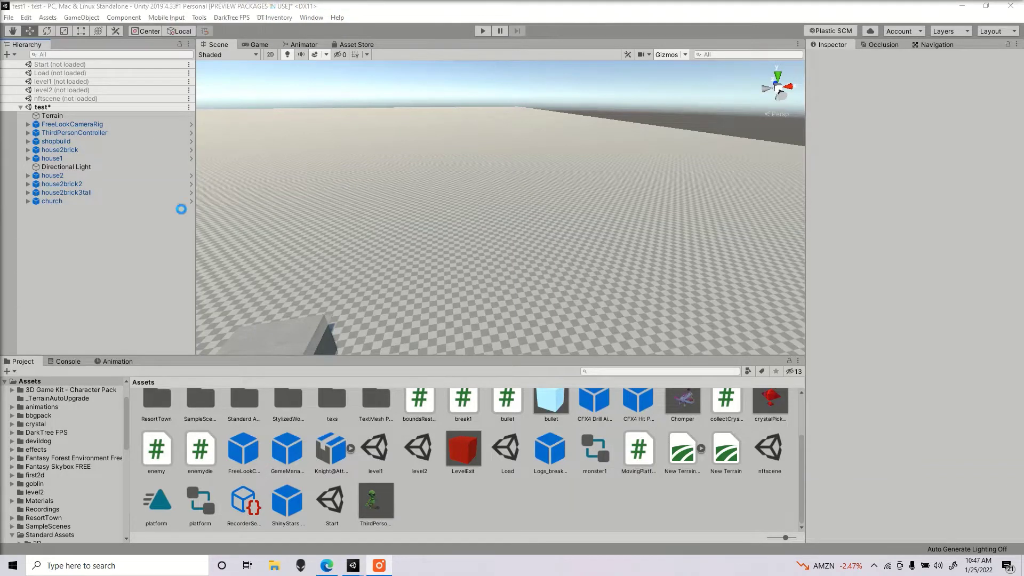
pyautogui.rightClick(80, 228)
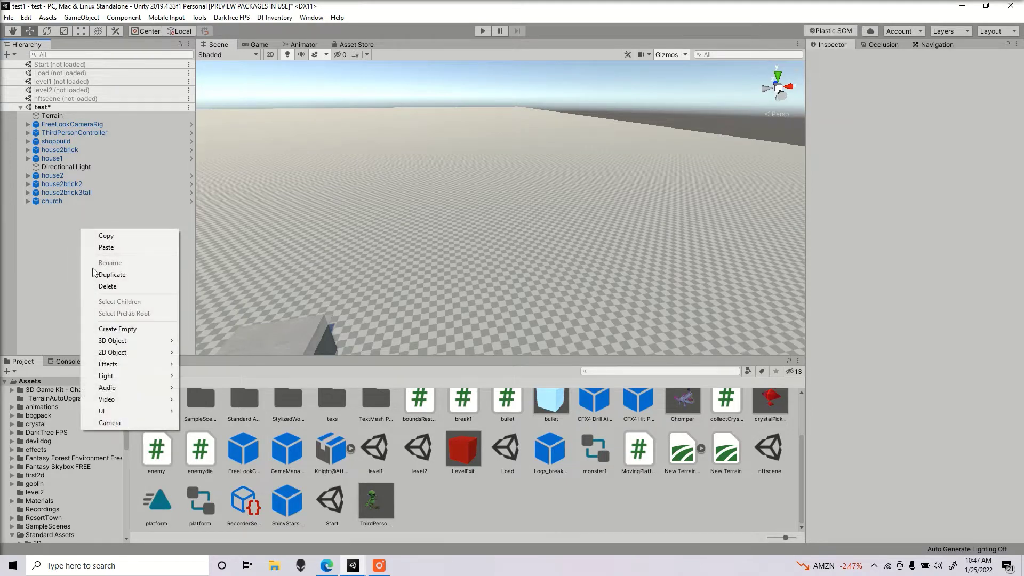
pyautogui.moveTo(122, 366)
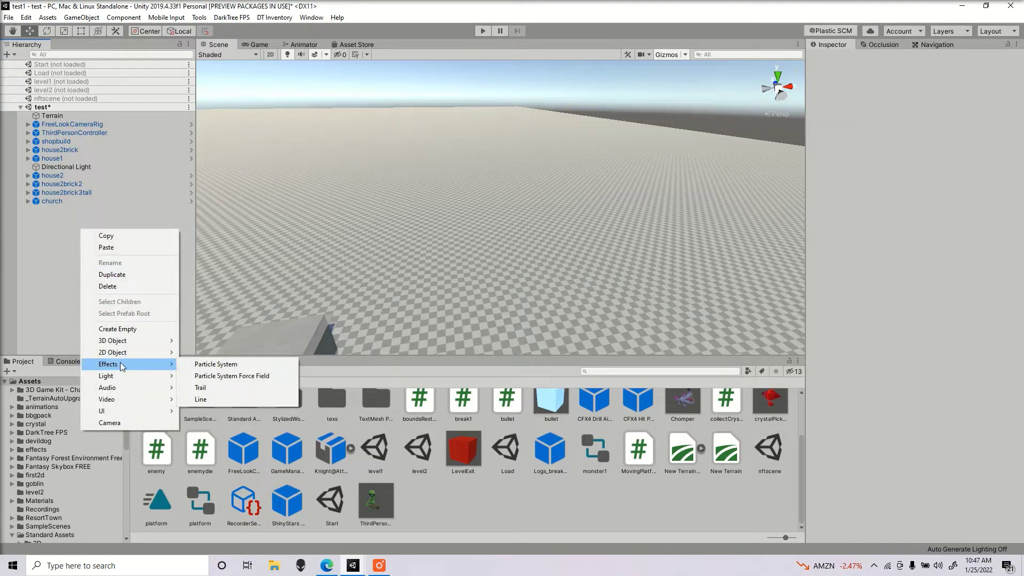
pyautogui.click(203, 367)
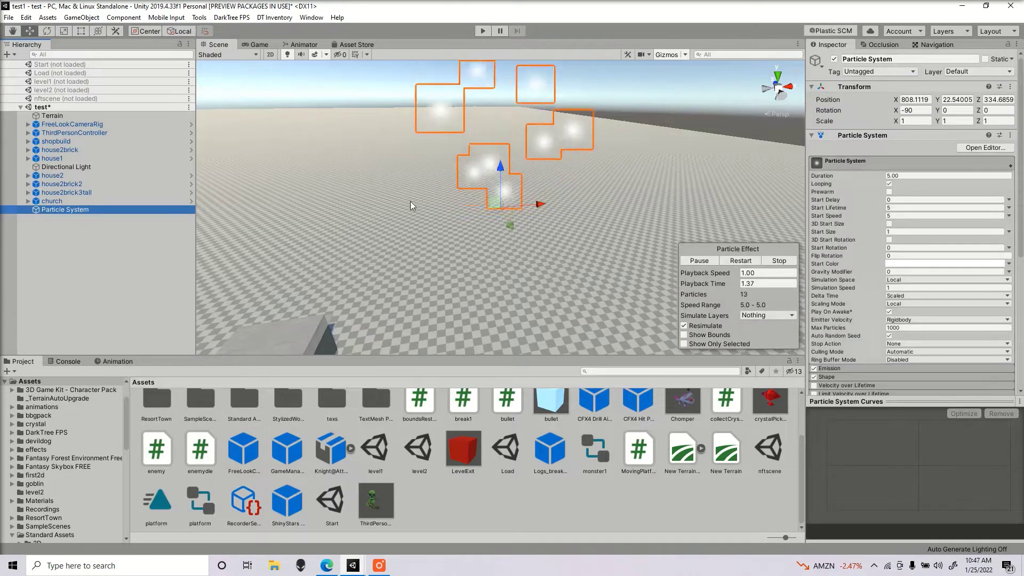
# - Tilt and pan the Scene view so the selected emitter's rising particles are visible
pyautogui.moveTo(423, 254); pyautogui.dragTo(434, 207, button='right')
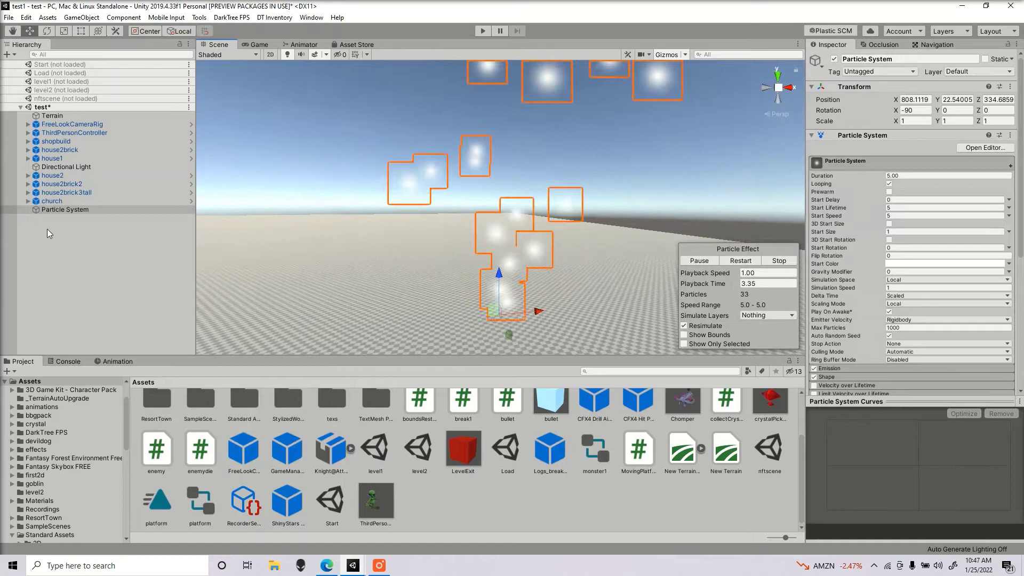
pyautogui.click(51, 212)
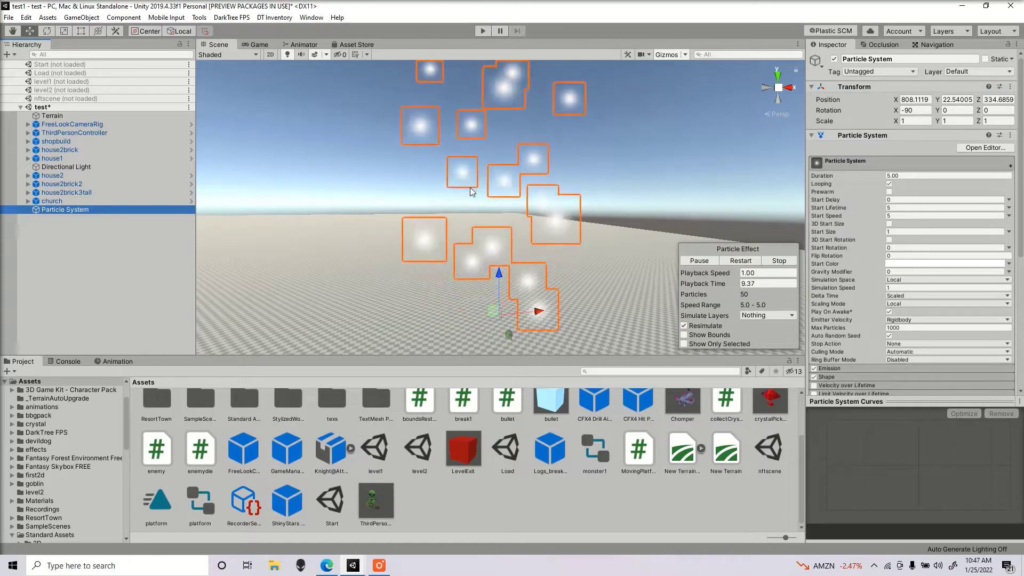
pyautogui.moveTo(460, 228); pyautogui.dragTo(465, 191, button='middle')
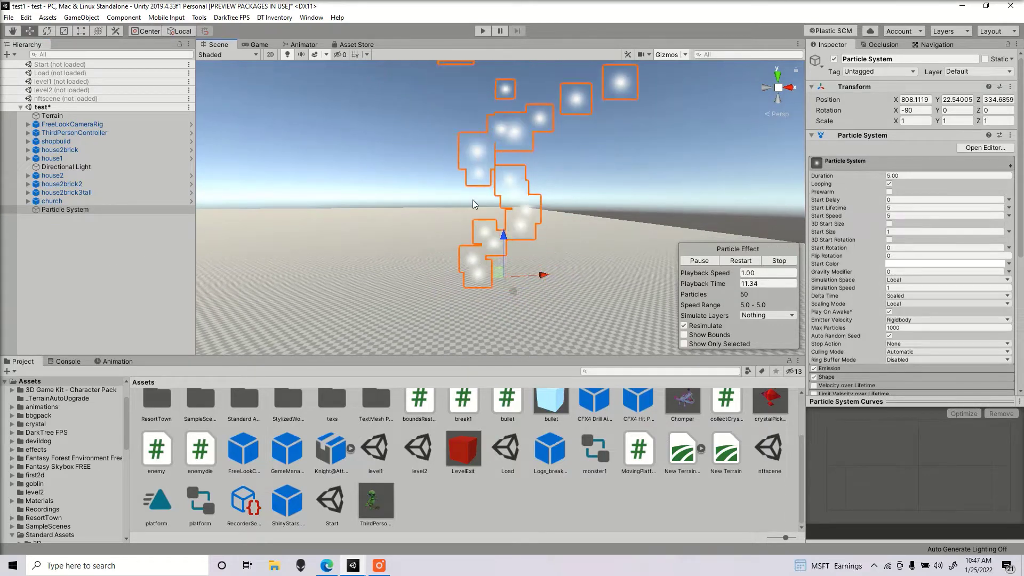
# - Enter Start Lifetime 2, Start Speed 10 and Start Size 1 in the main Particle System module
pyautogui.keyDown('alt'); pyautogui.moveTo(458, 218); pyautogui.dragTo(479, 173); pyautogui.keyUp('alt')
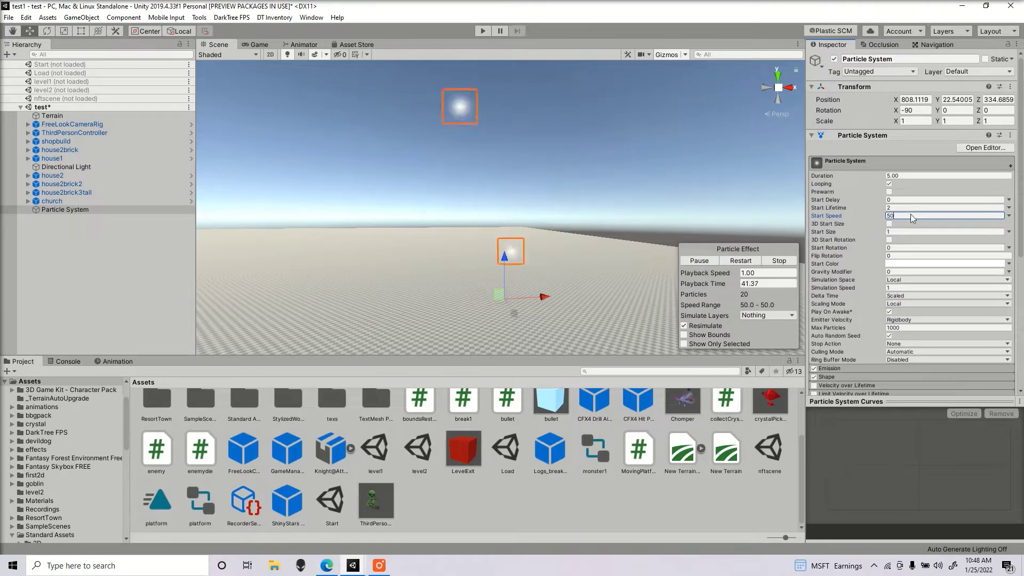
pyautogui.write('30')
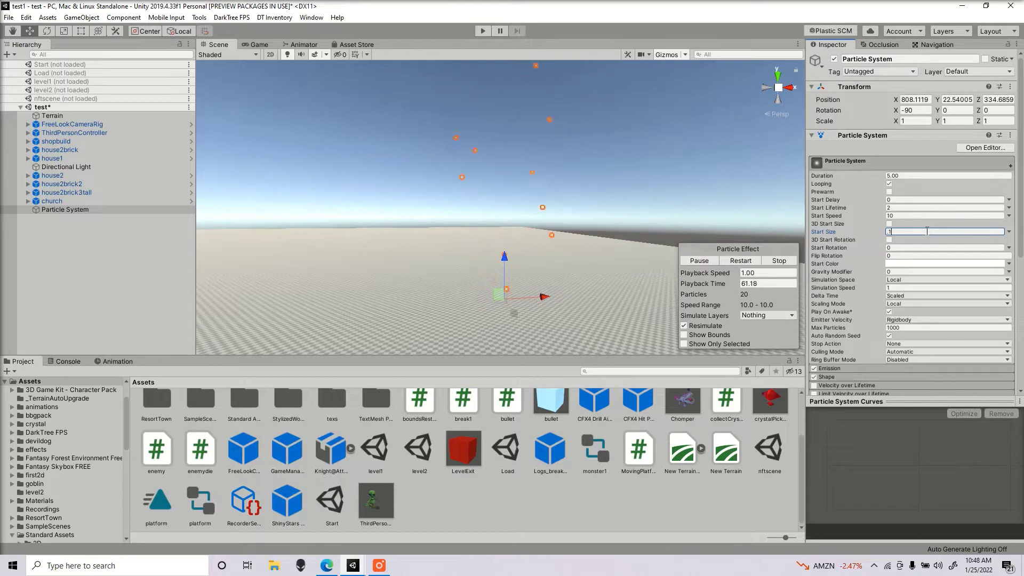
pyautogui.write('1')
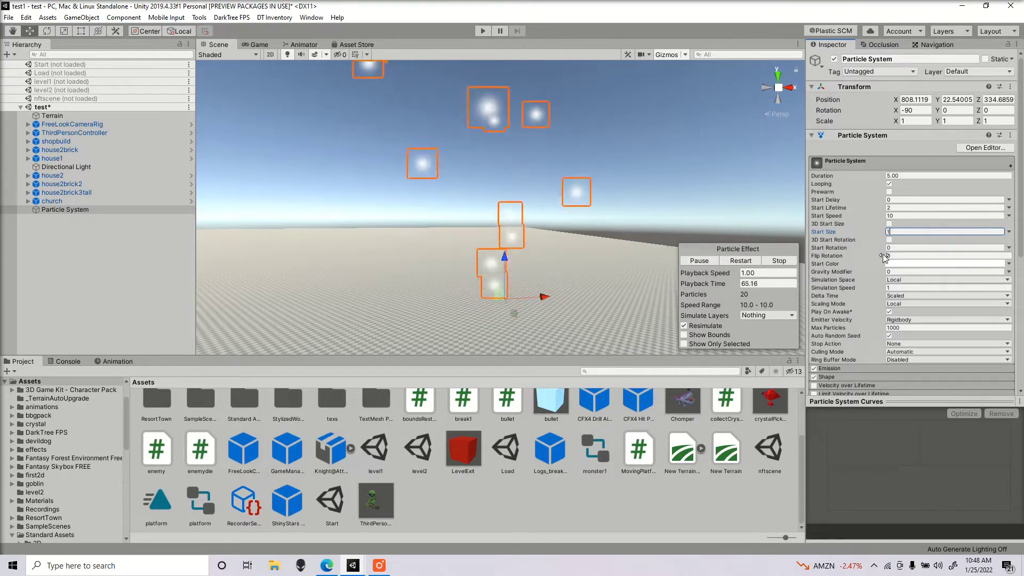
# - Switch the particles' Start Color mode to Random Between Two Colors
pyautogui.click(917, 264)
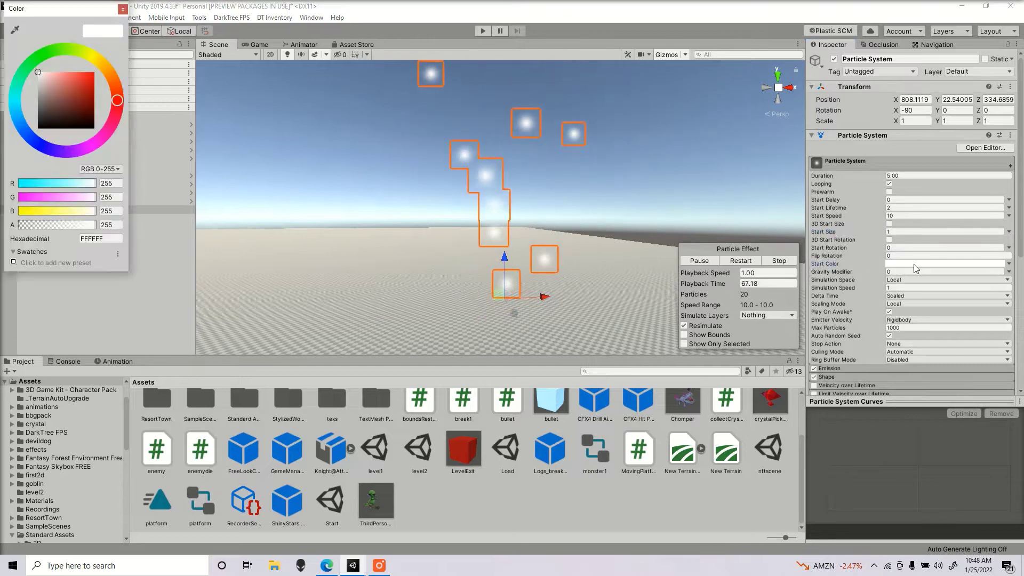
pyautogui.moveTo(89, 91); pyautogui.dragTo(132, 48)
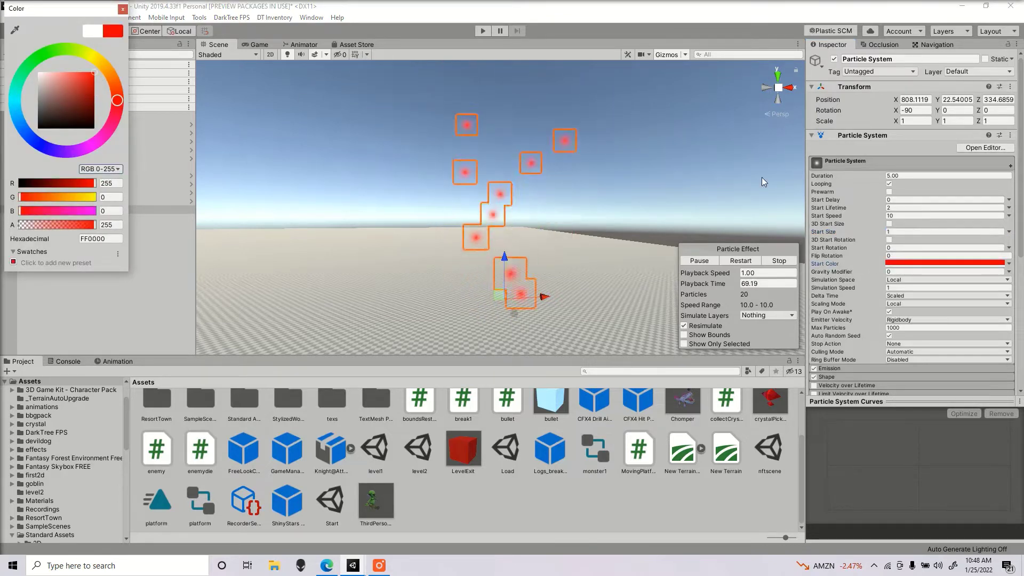
pyautogui.click(1009, 264)
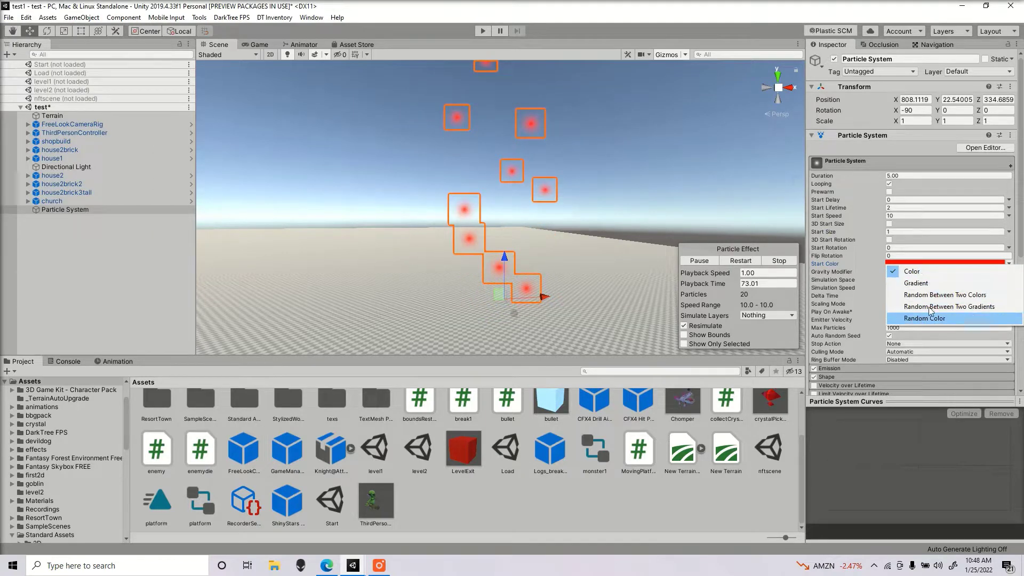
pyautogui.click(966, 294)
# - Pick yellow FFF800 for the first start colour and red FF0000 for the second
pyautogui.click(944, 262)
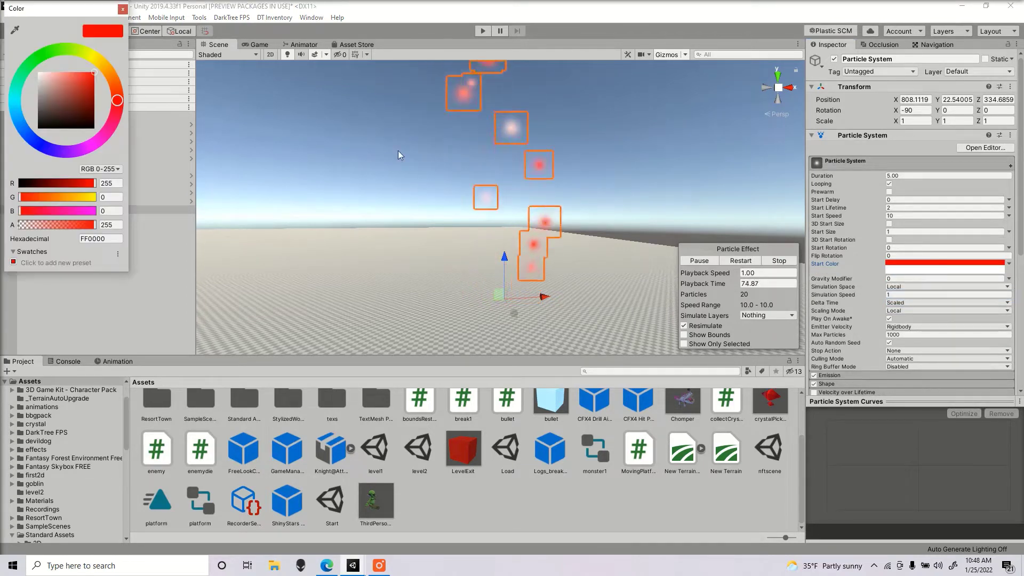
pyautogui.click(94, 56)
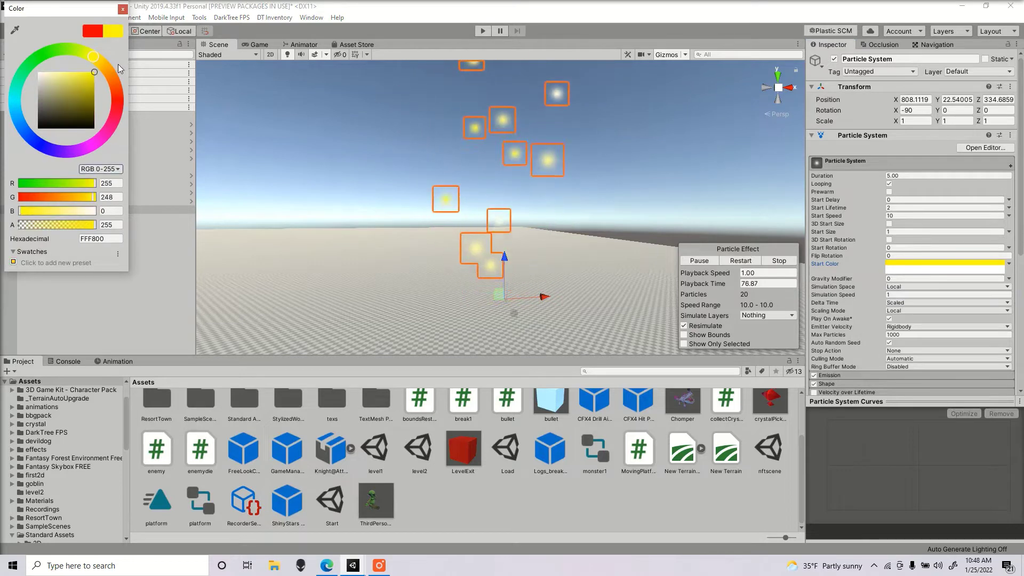
pyautogui.click(765, 230)
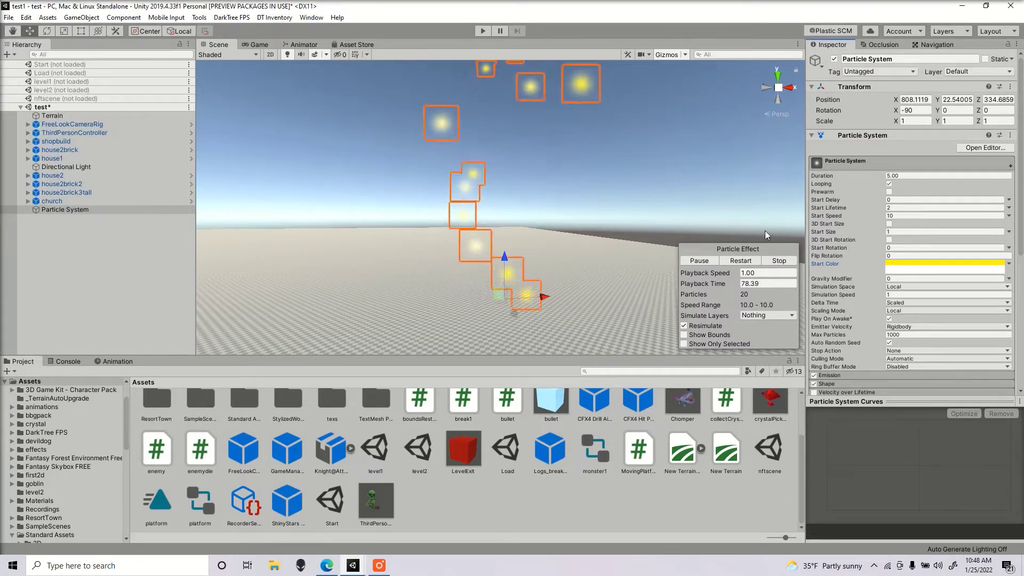
pyautogui.click(902, 271)
pyautogui.click(94, 72)
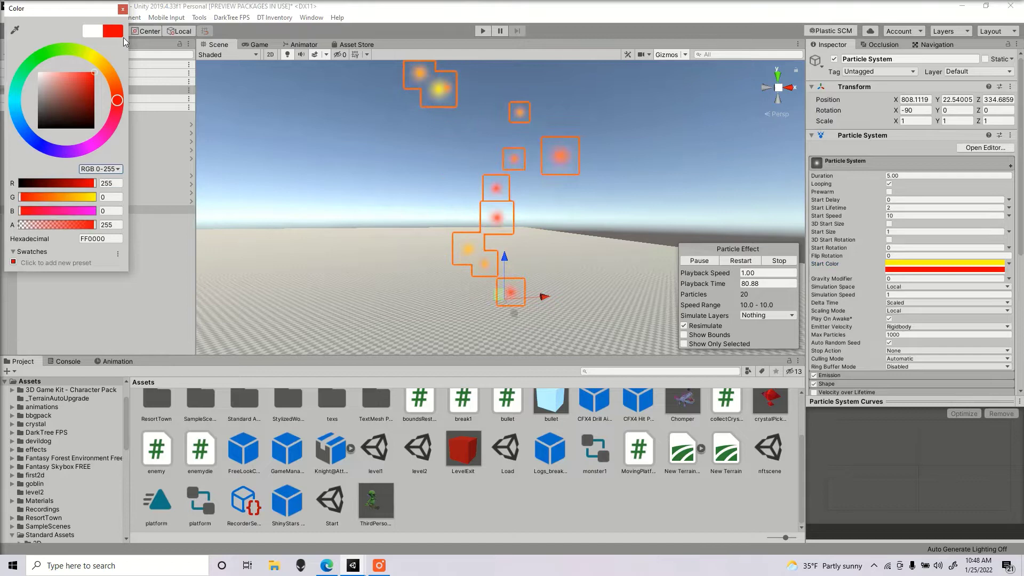
pyautogui.click(122, 9)
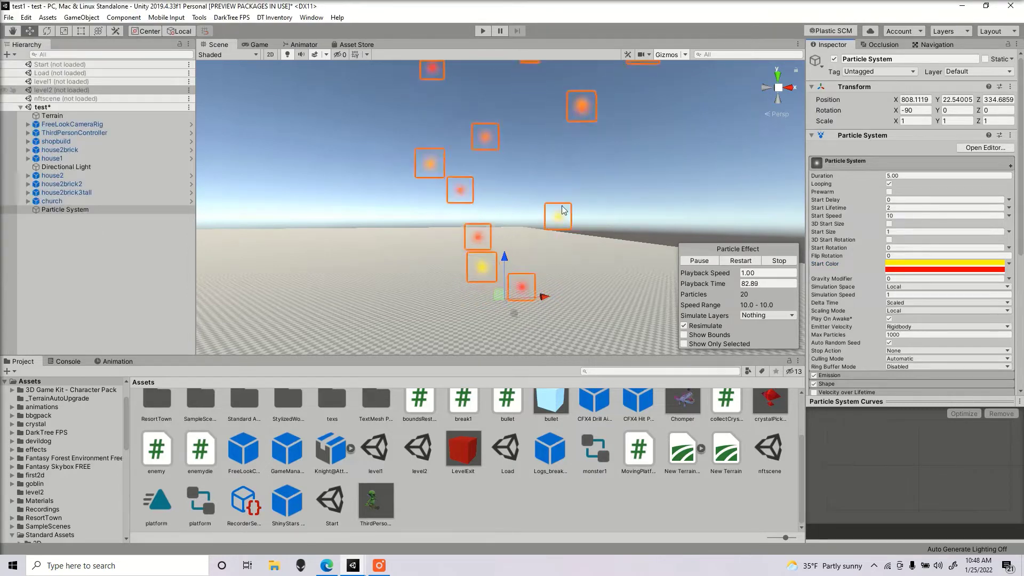
# - Expand the Shape module and try Sphere, then Box, as the emission shape
pyautogui.scroll(-5, 862, 280)
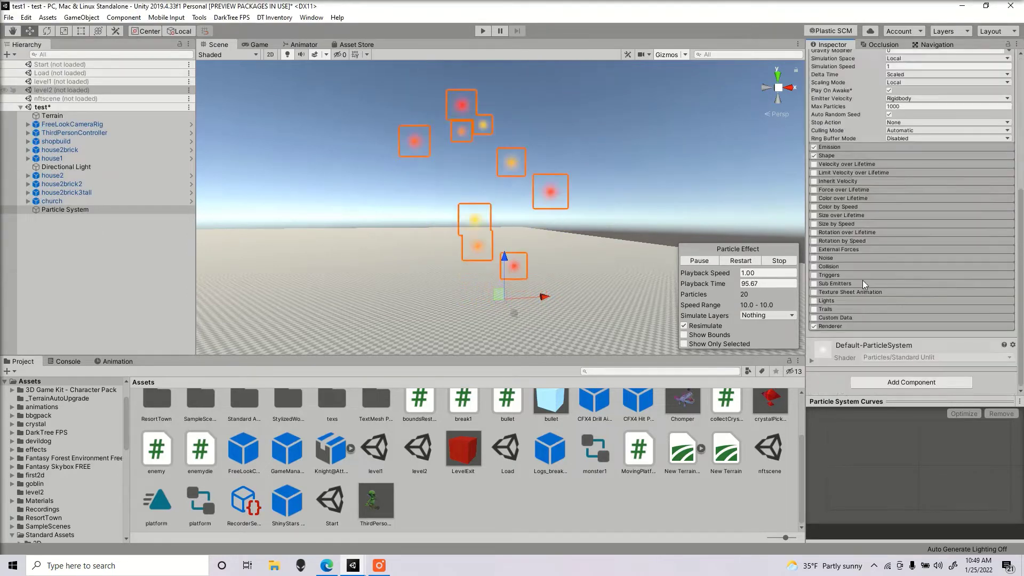
pyautogui.click(850, 154)
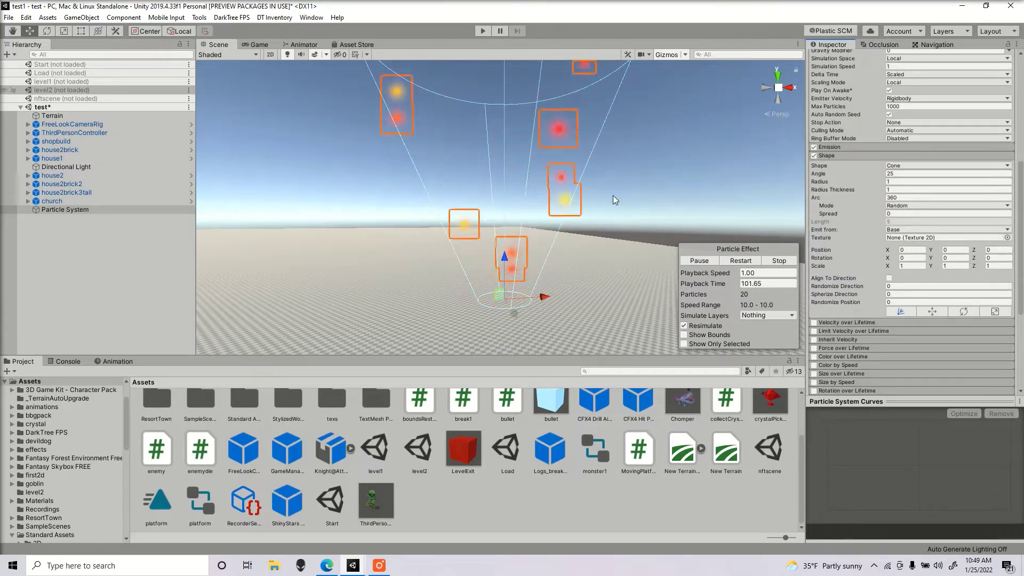
pyautogui.moveTo(610, 152); pyautogui.dragTo(536, 198, button='right')
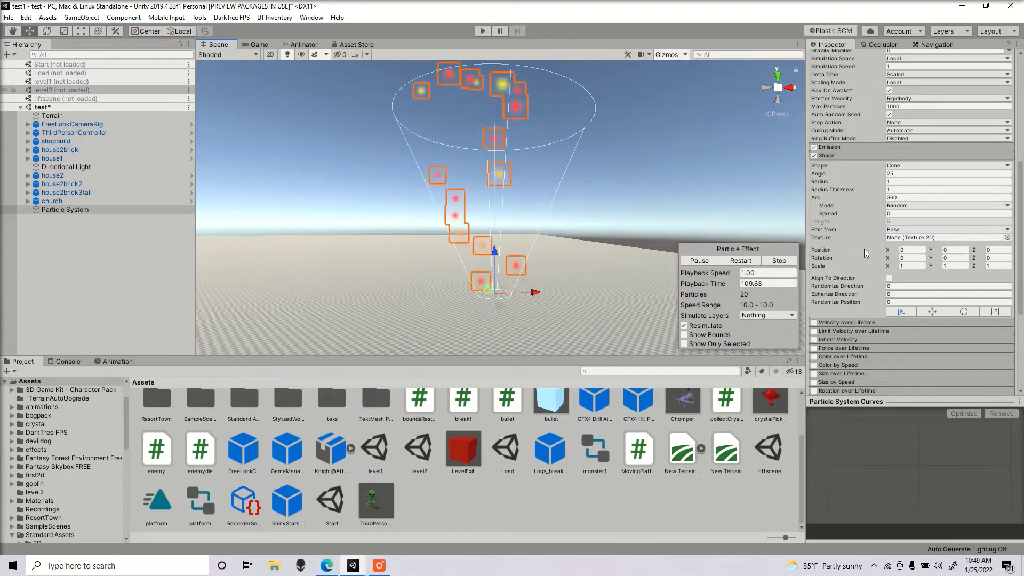
pyautogui.click(933, 165)
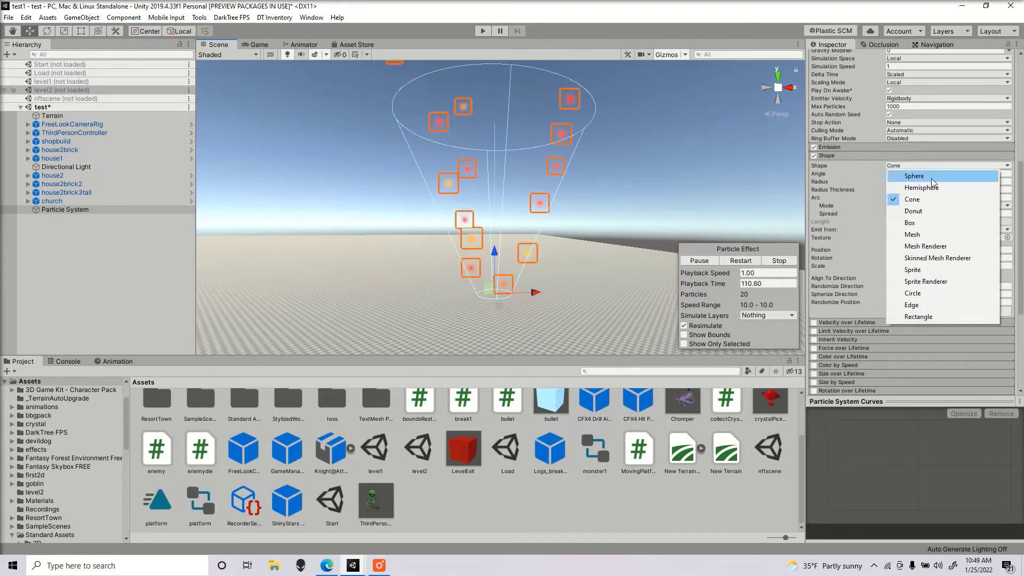
pyautogui.click(913, 176)
pyautogui.scroll(4, 650, 231)
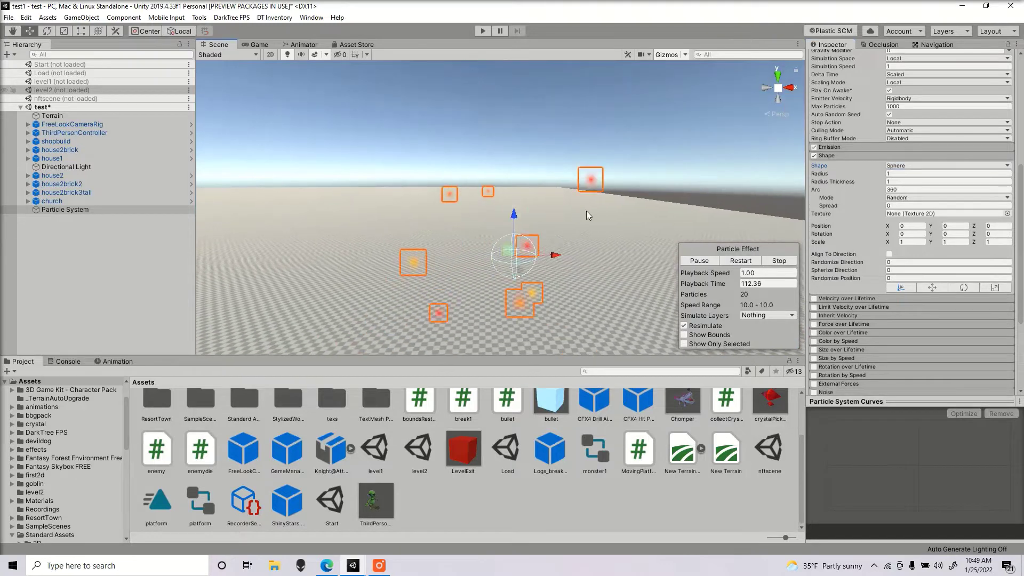
pyautogui.moveTo(545, 142); pyautogui.dragTo(482, 236, button='right')
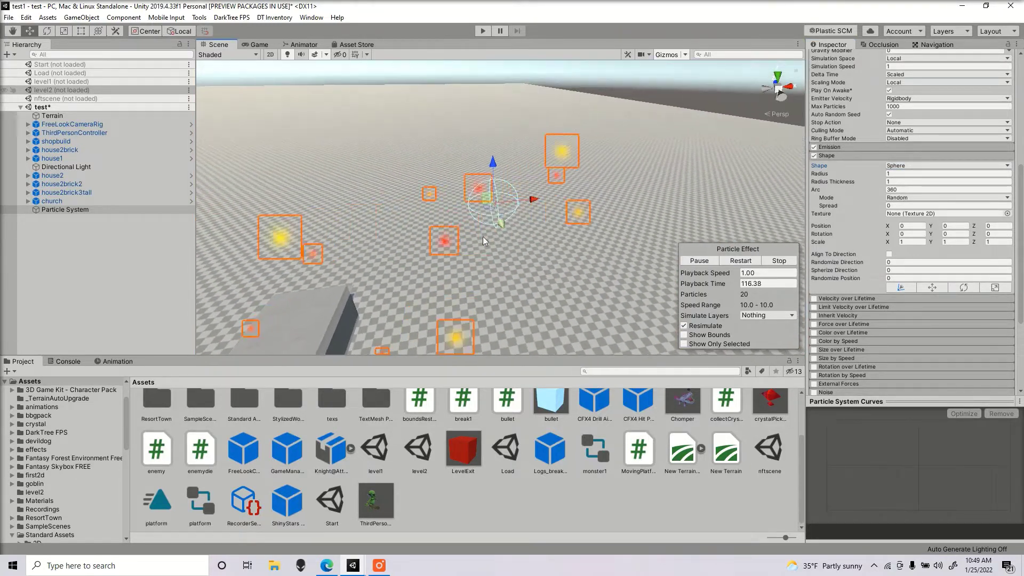
pyautogui.click(941, 166)
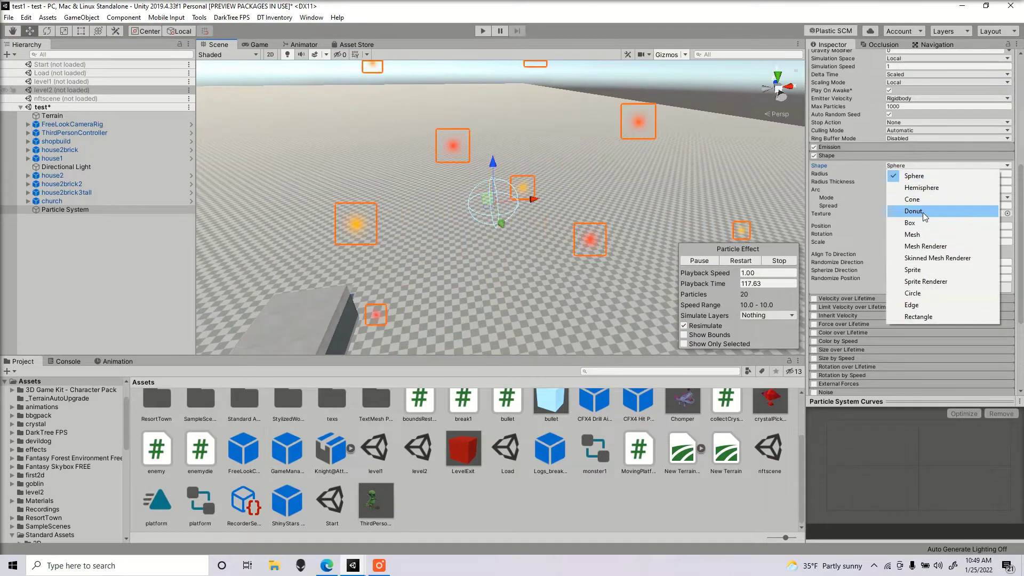
pyautogui.click(909, 222)
# - Try the Edge and Circle shapes, then settle on Cone for the emitter
pyautogui.moveTo(555, 203); pyautogui.dragTo(533, 240, button='right')
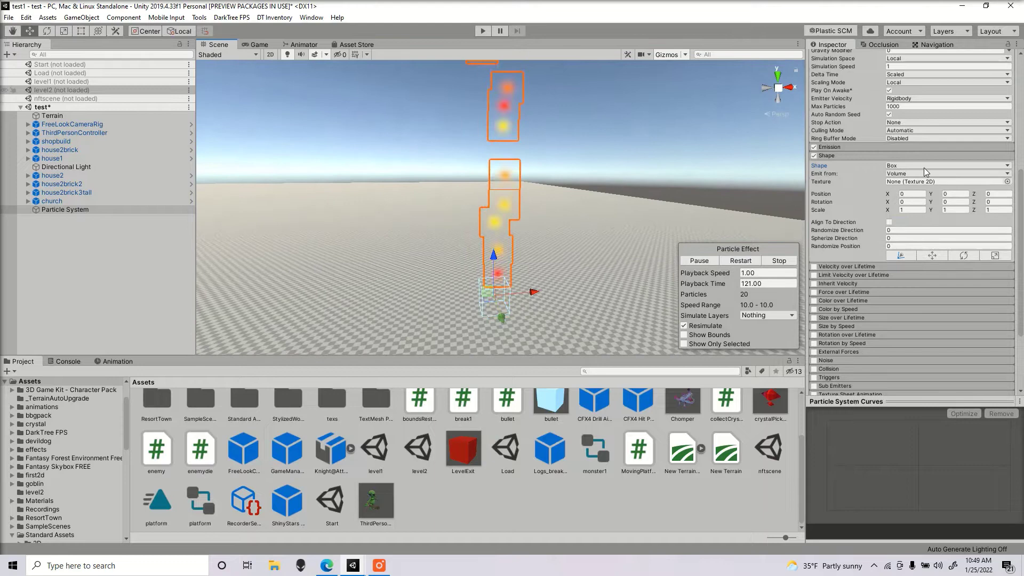
pyautogui.click(923, 168)
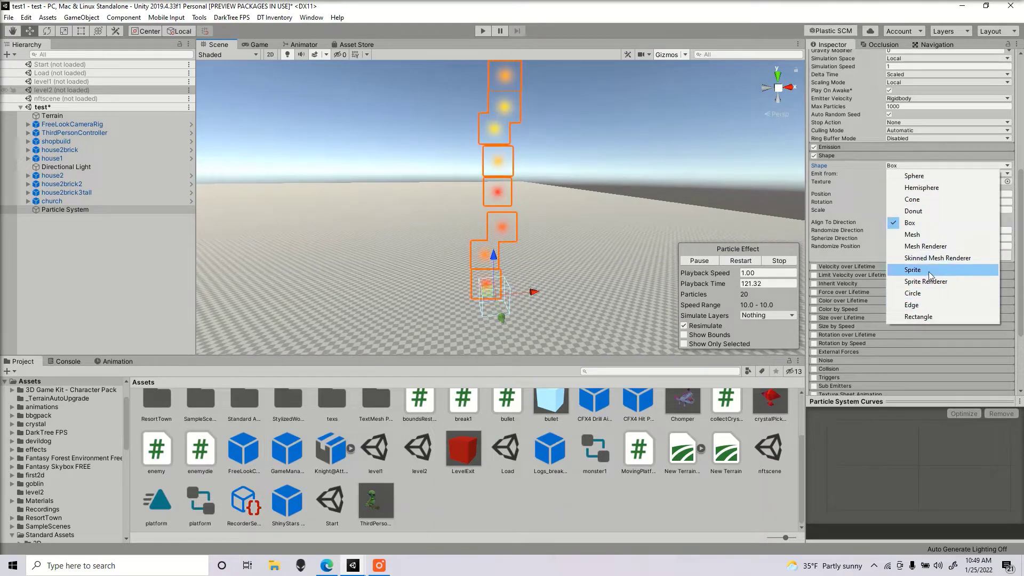
pyautogui.click(945, 306)
pyautogui.click(886, 165)
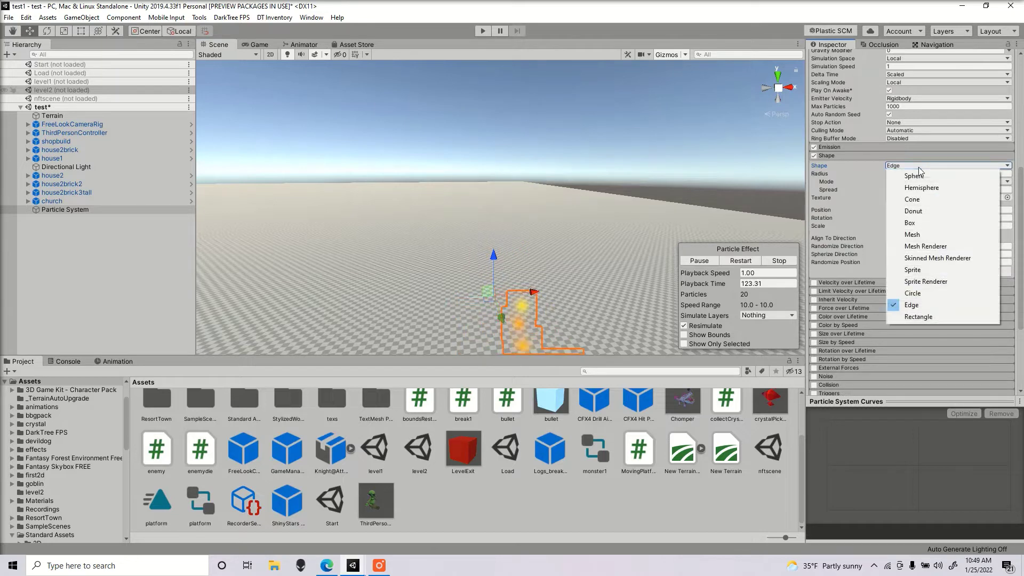
pyautogui.click(929, 297)
pyautogui.moveTo(523, 171); pyautogui.dragTo(530, 239, button='right')
pyautogui.click(935, 168)
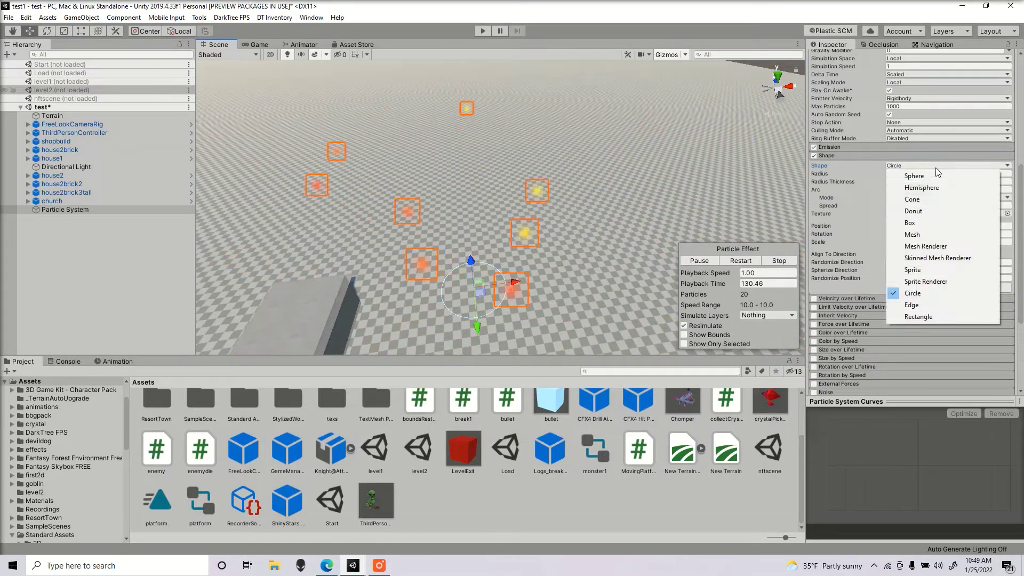
pyautogui.click(932, 199)
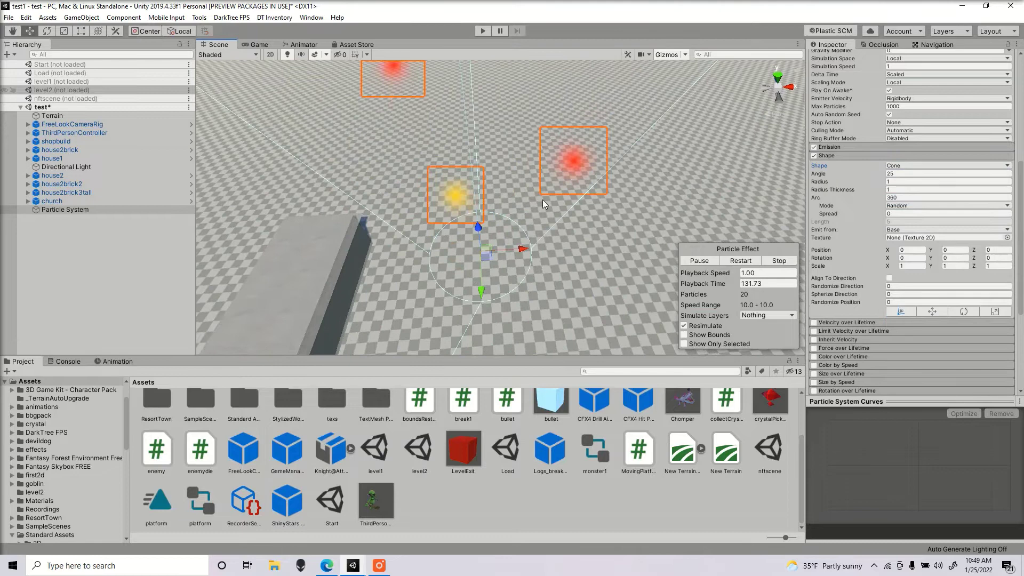
pyautogui.moveTo(543, 199); pyautogui.dragTo(533, 127, button='right')
pyautogui.scroll(-5, 840, 280)
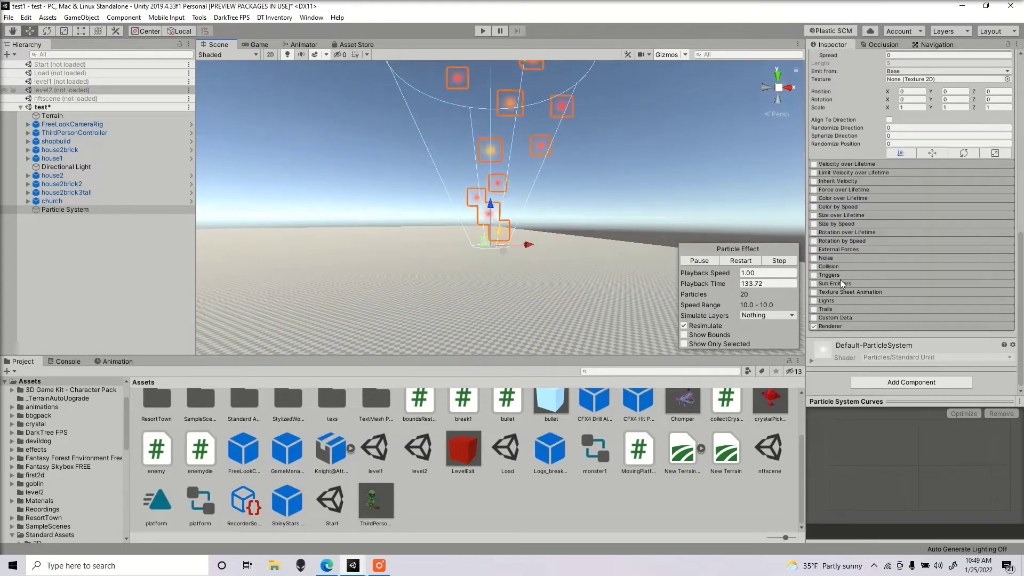
pyautogui.click(836, 327)
pyautogui.scroll(-4, 836, 328)
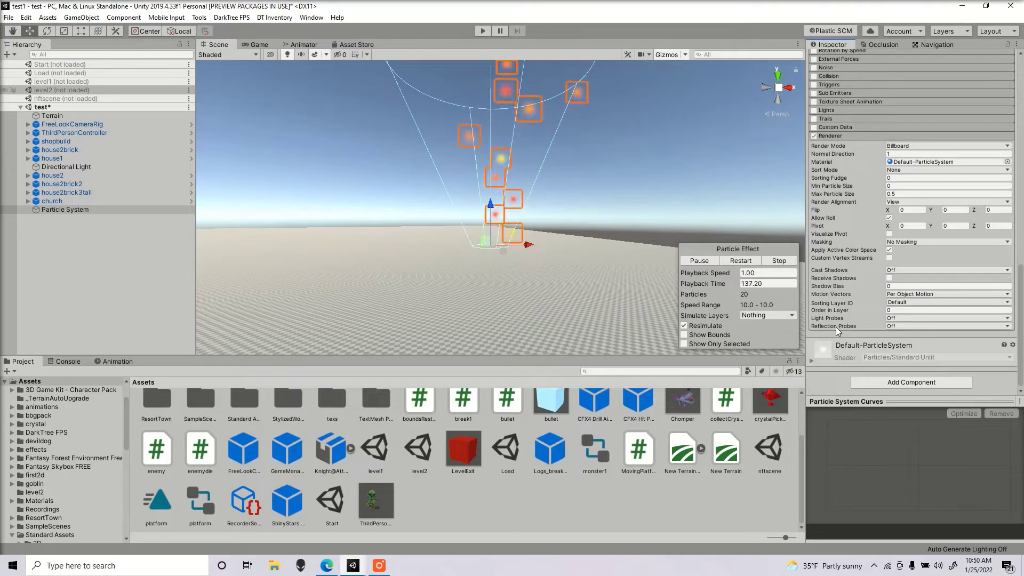
pyautogui.click(903, 163)
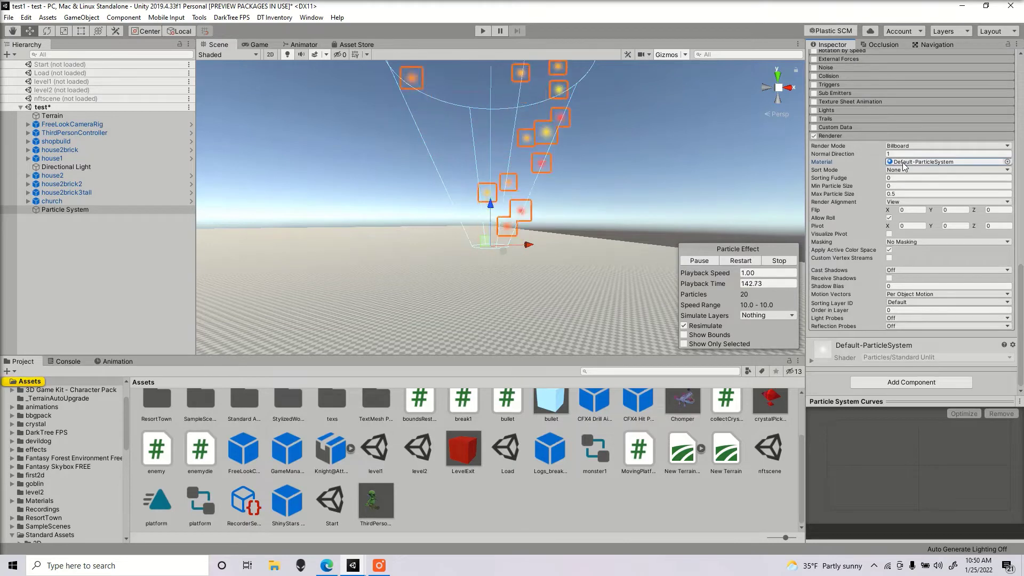
pyautogui.click(1006, 162)
pyautogui.click(76, 228)
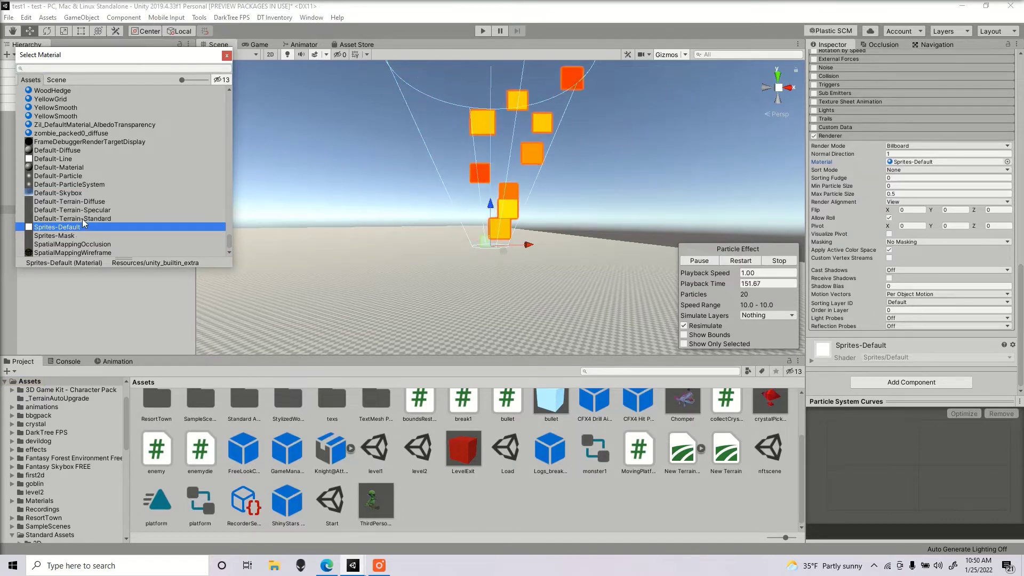
pyautogui.click(82, 220)
pyautogui.click(62, 227)
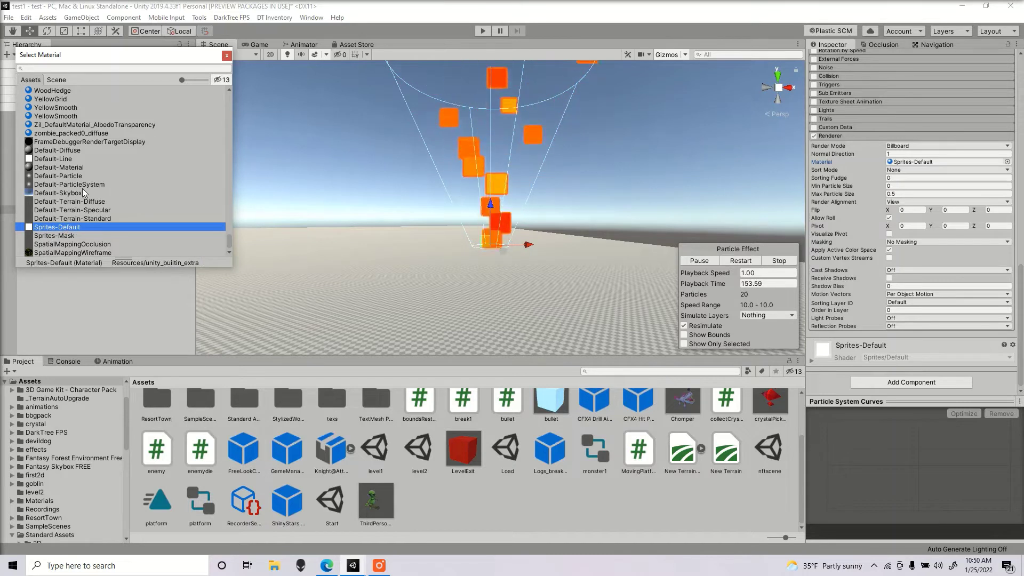
pyautogui.click(68, 183)
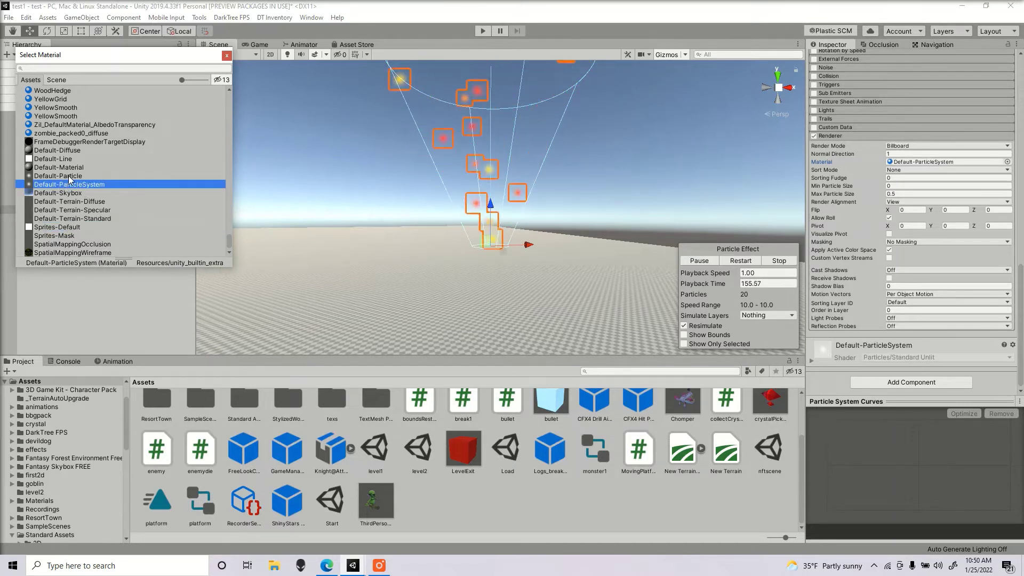
pyautogui.click(72, 177)
pyautogui.click(64, 184)
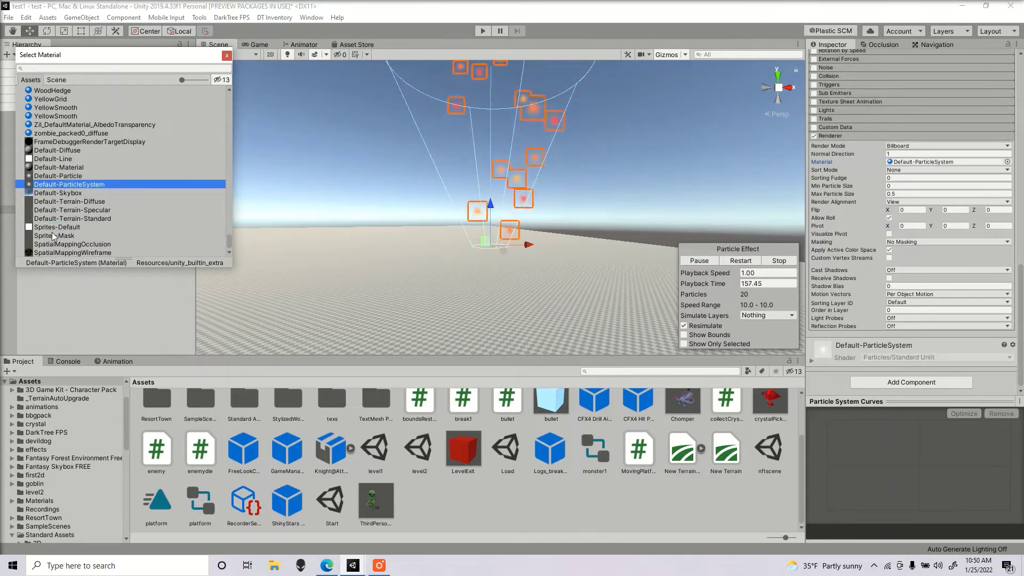
pyautogui.click(67, 228)
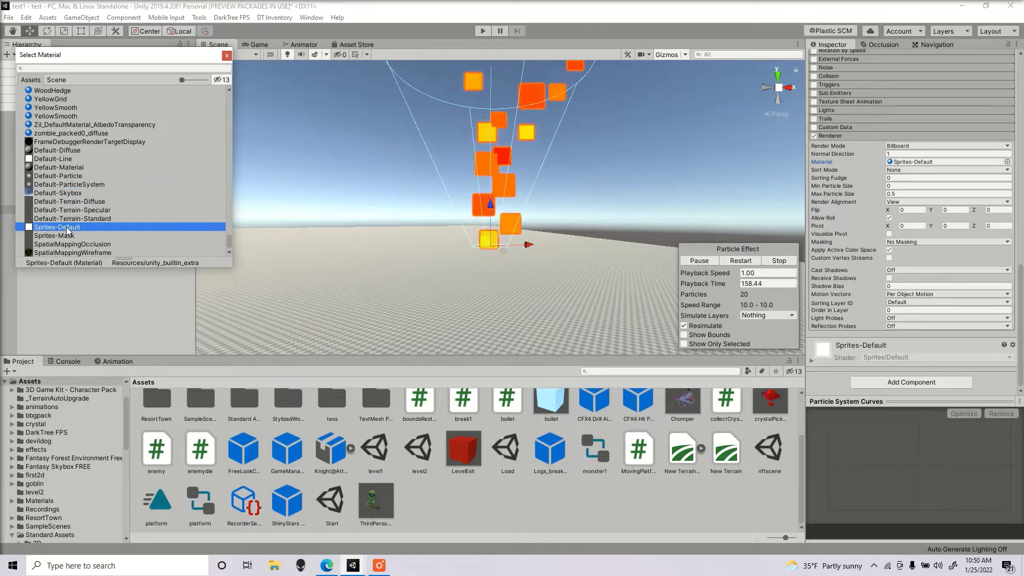
pyautogui.click(65, 183)
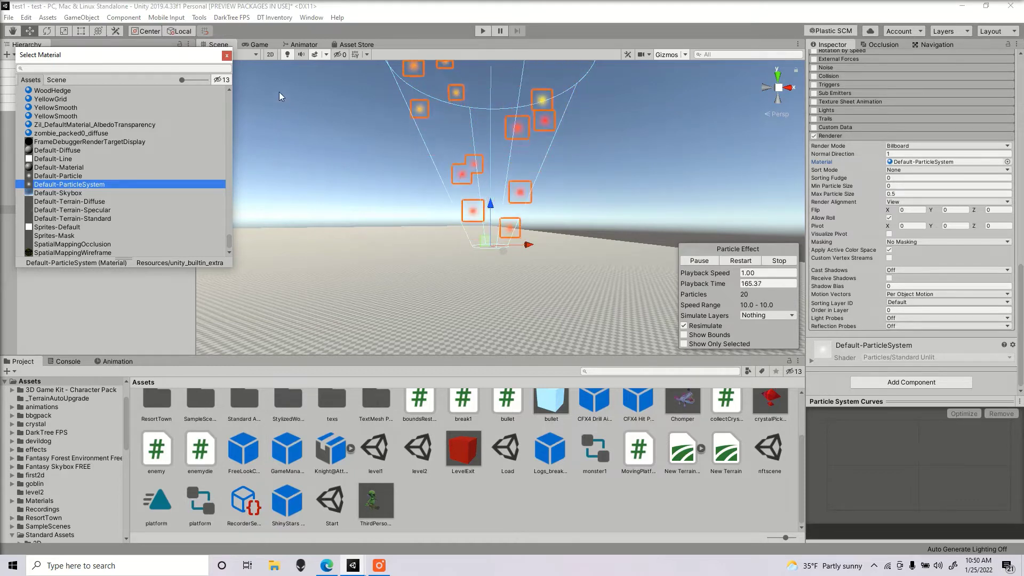
pyautogui.click(226, 56)
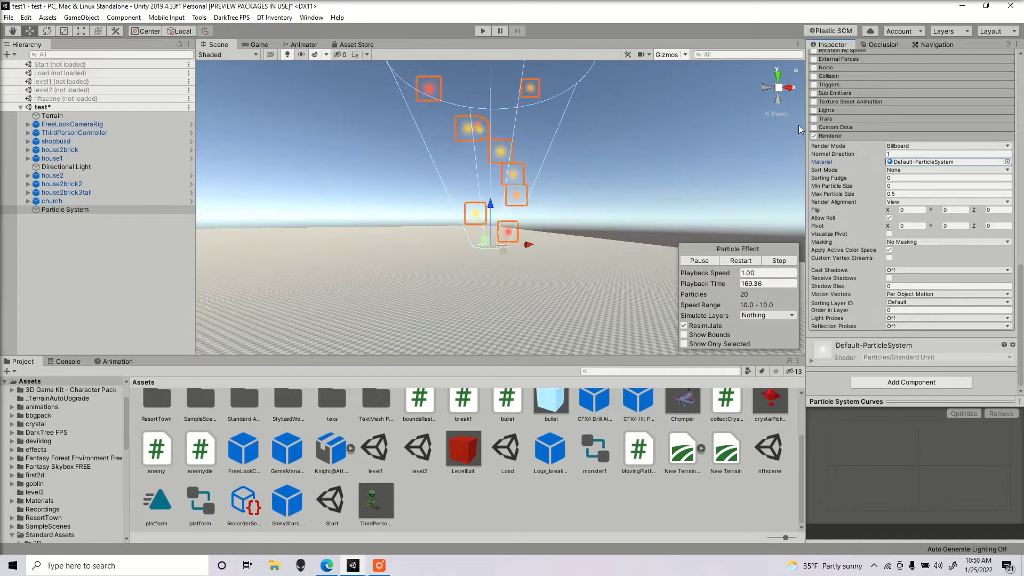
pyautogui.scroll(5, 853, 160)
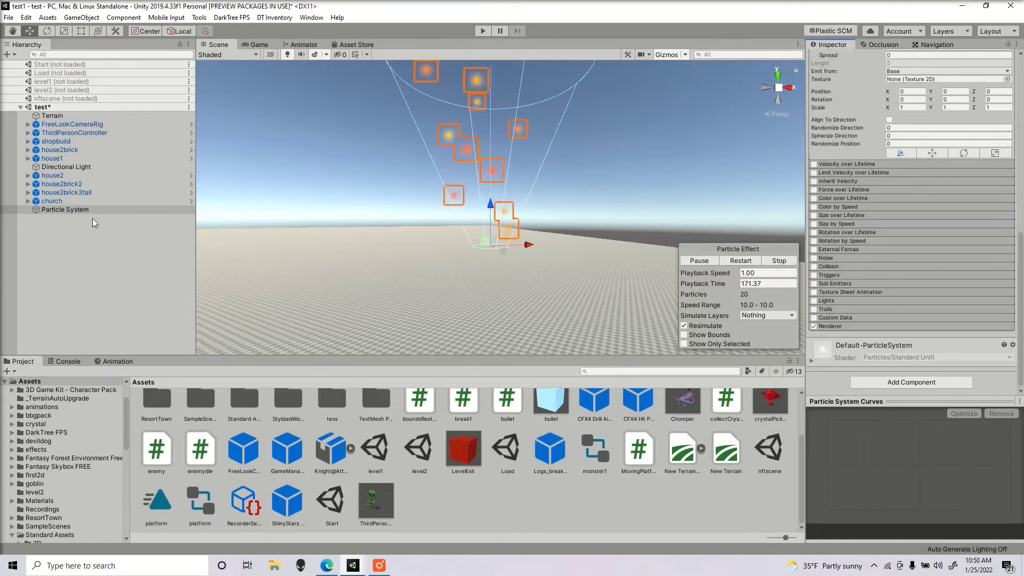
pyautogui.click(105, 272)
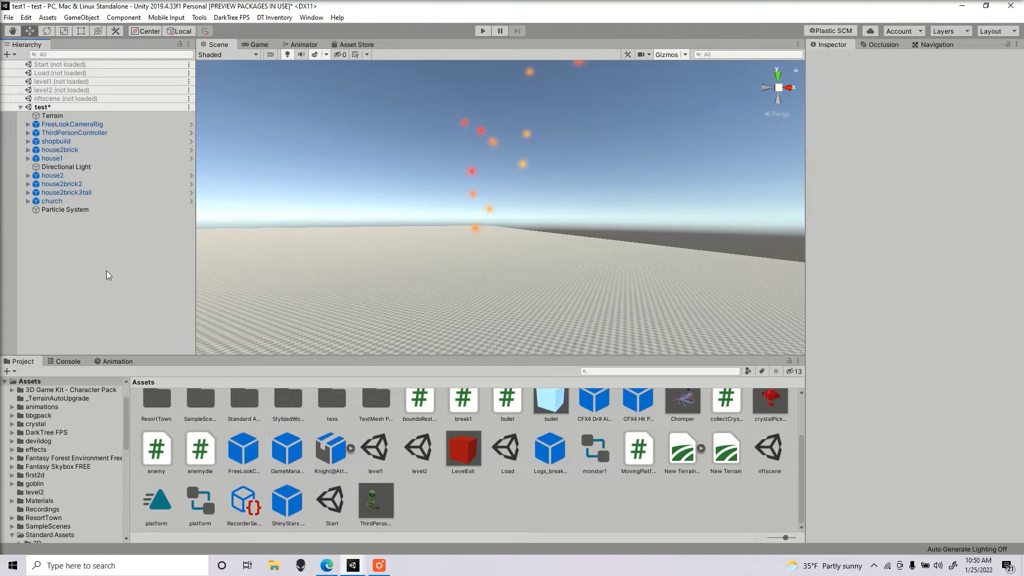
pyautogui.rightClick(72, 237)
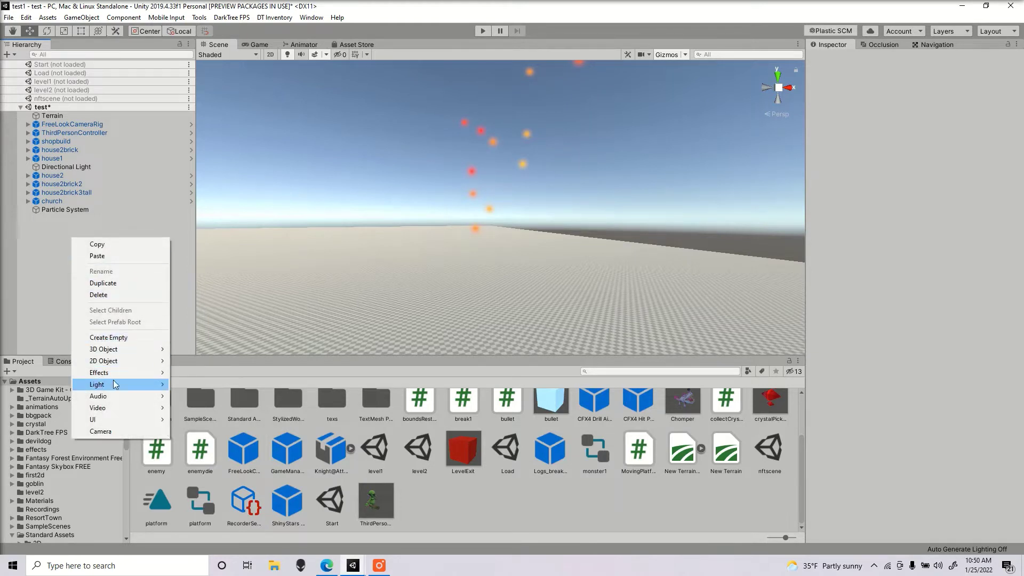
pyautogui.moveTo(114, 372)
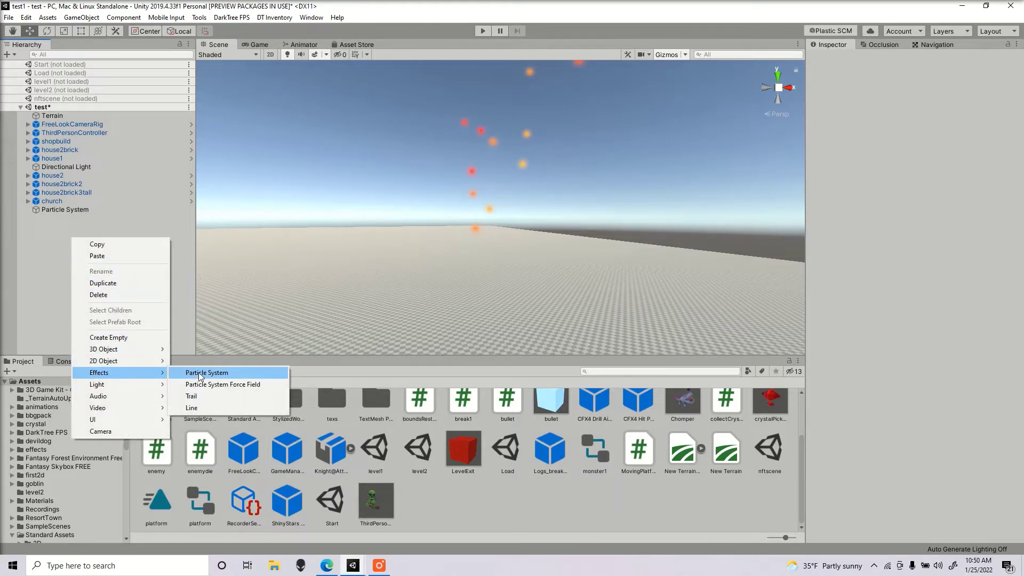
pyautogui.click(53, 236)
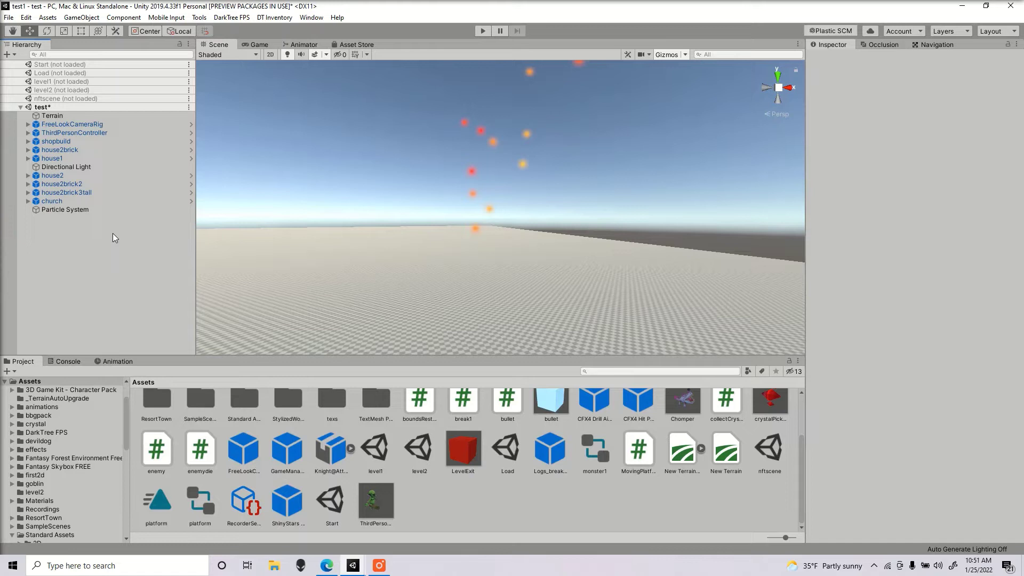
# - Switch to the NFTgame project and start Import New Asset from the Project panel
pyautogui.click(378, 565)
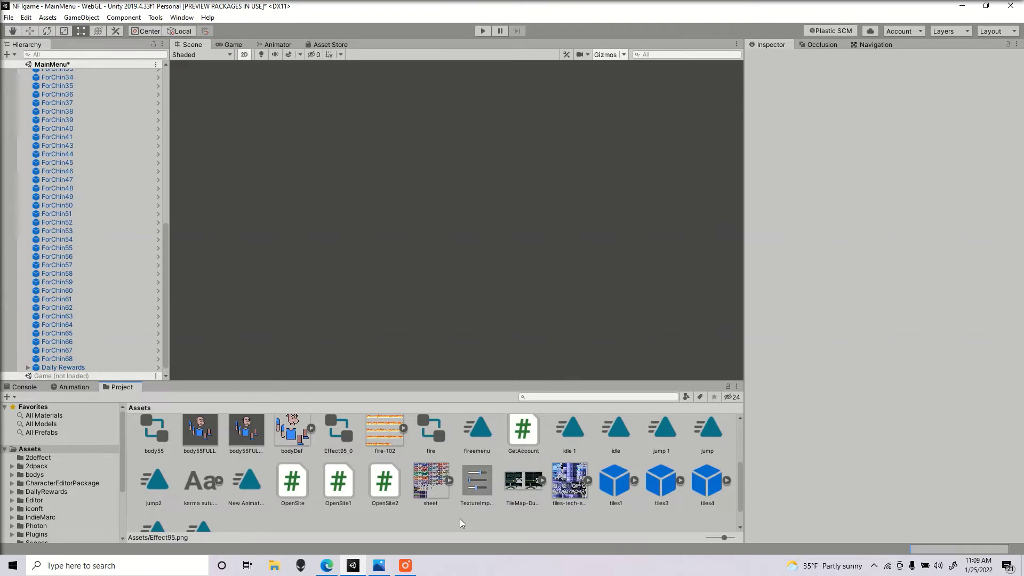
pyautogui.rightClick(462, 516)
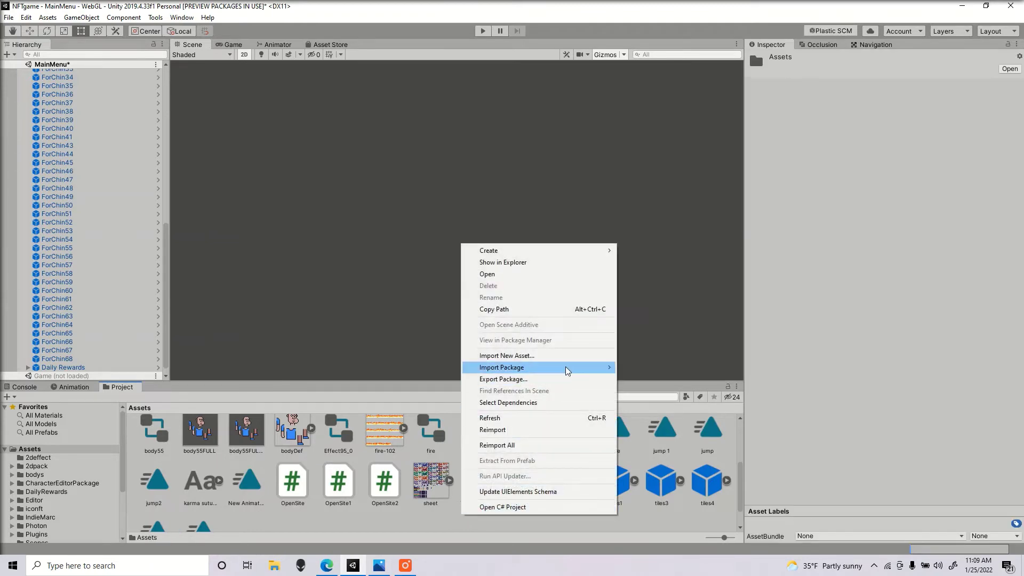
pyautogui.click(582, 355)
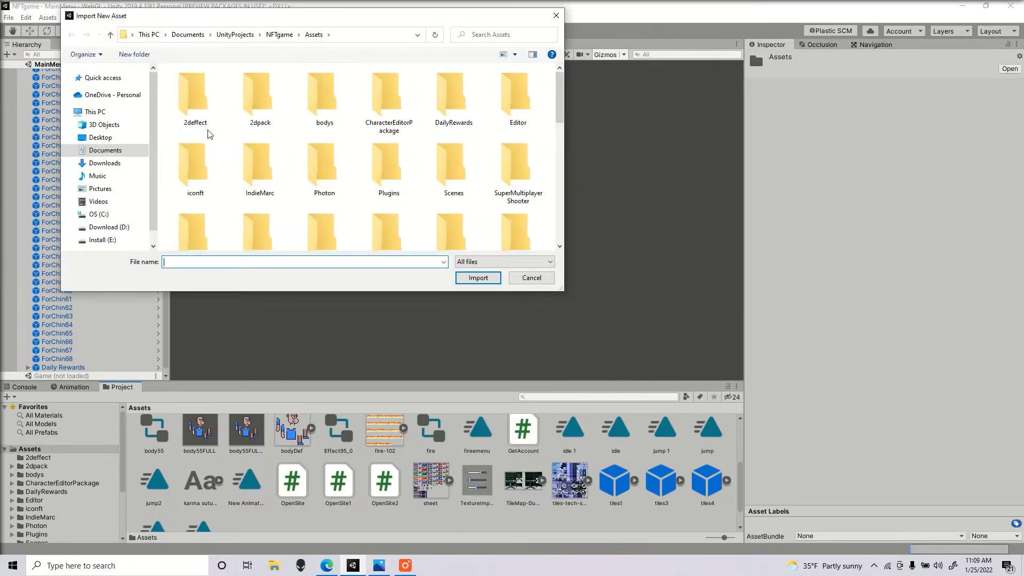
# - Import Effect95.png from Downloads and preview it in an image viewer
pyautogui.click(134, 165)
pyautogui.doubleClick(219, 104)
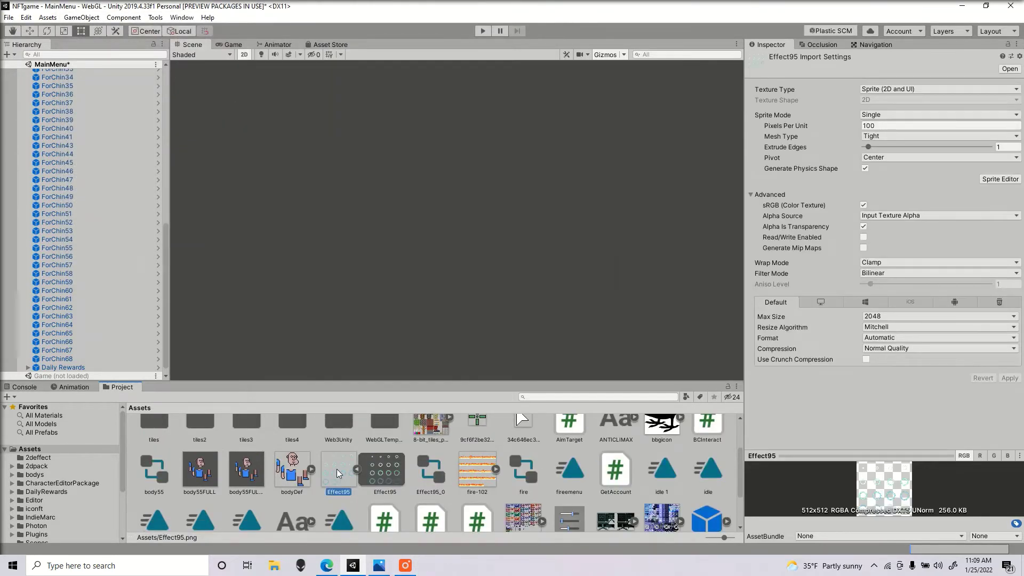
pyautogui.doubleClick(337, 469)
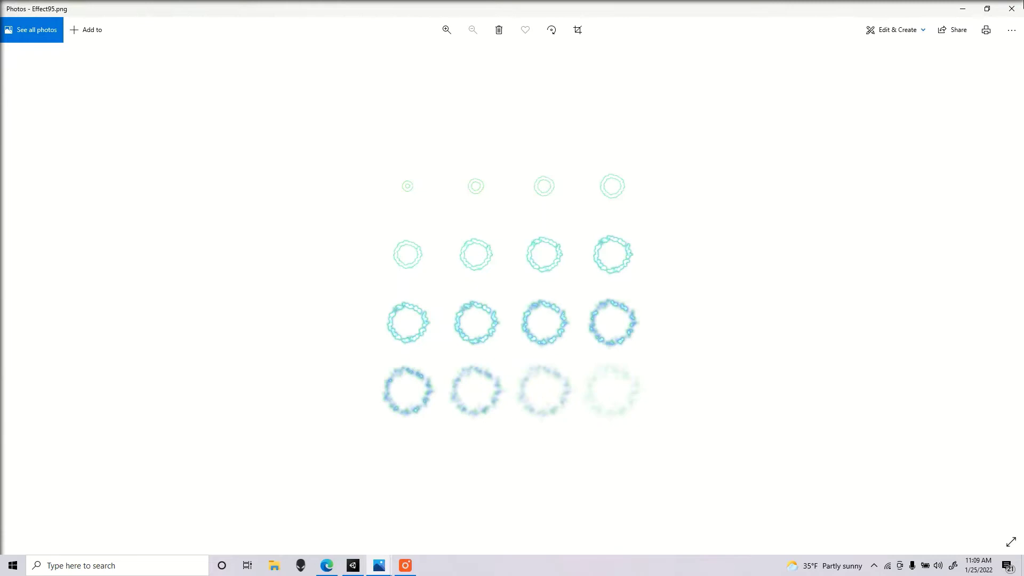
pyautogui.click(1012, 8)
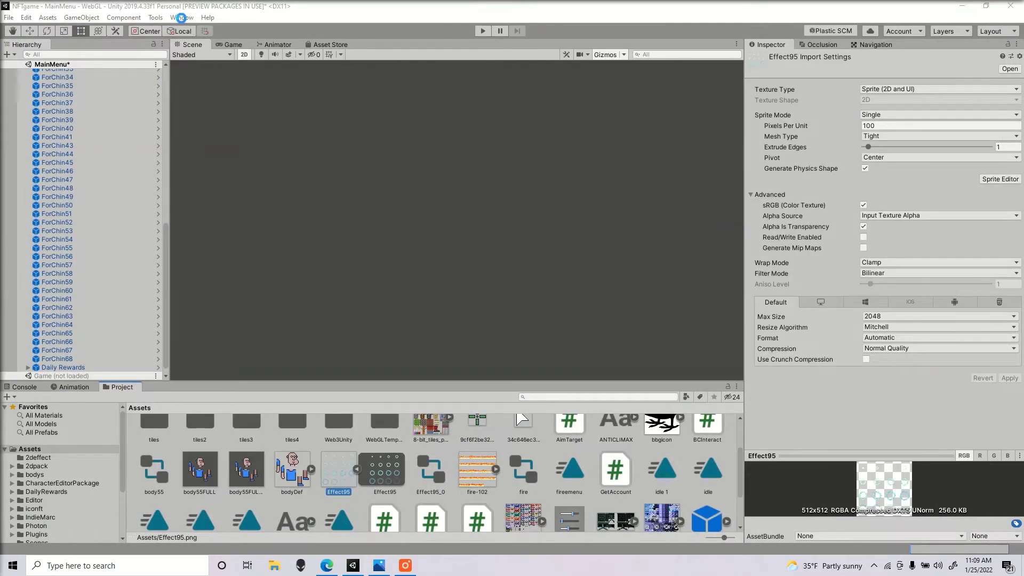
# - Select Effect95, set its Sprite Mode to Multiple, and request the Sprite Editor
pyautogui.click(181, 17)
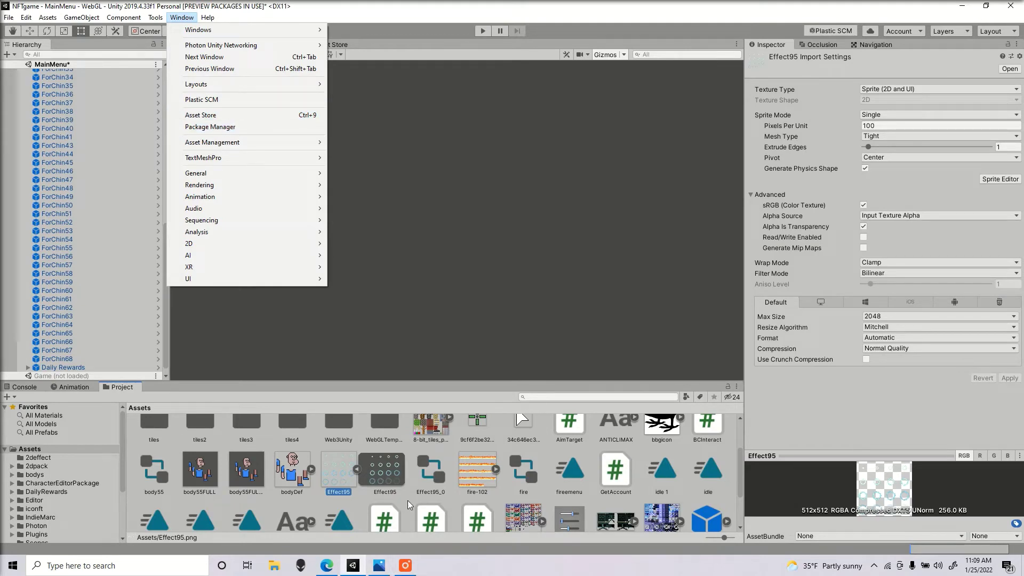
pyautogui.click(361, 483)
pyautogui.click(348, 472)
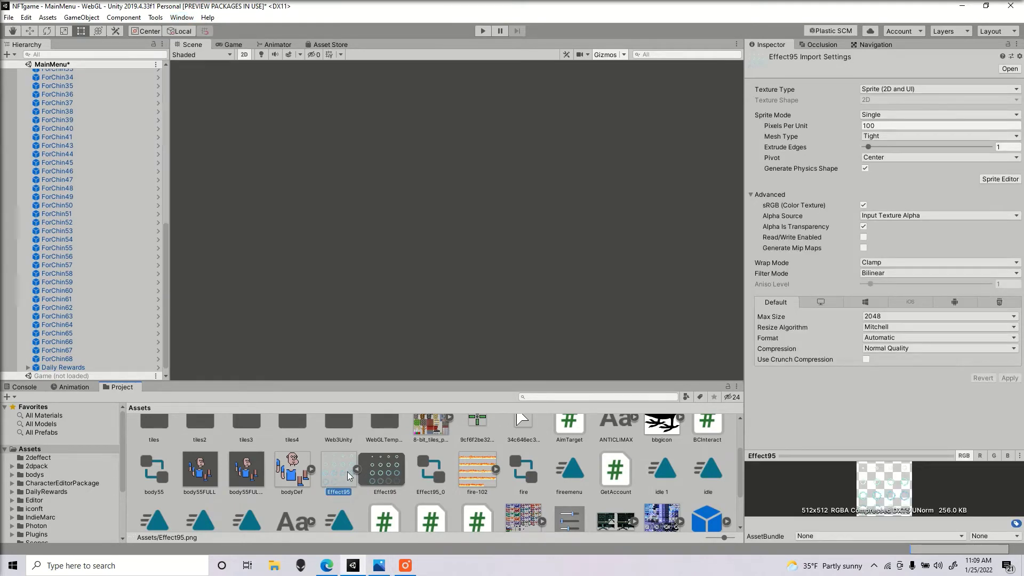
pyautogui.click(879, 117)
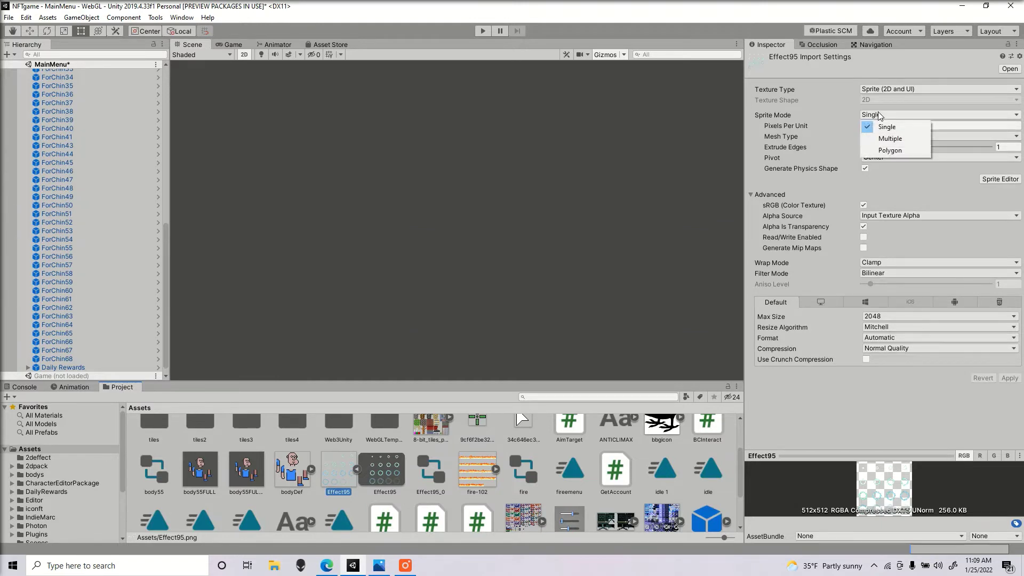
pyautogui.click(889, 139)
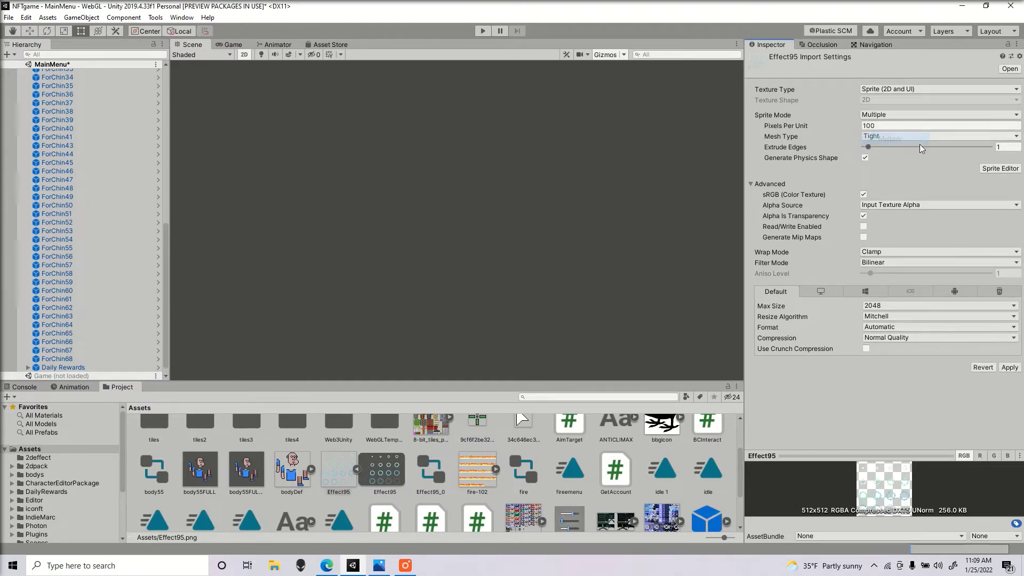
pyautogui.click(1004, 169)
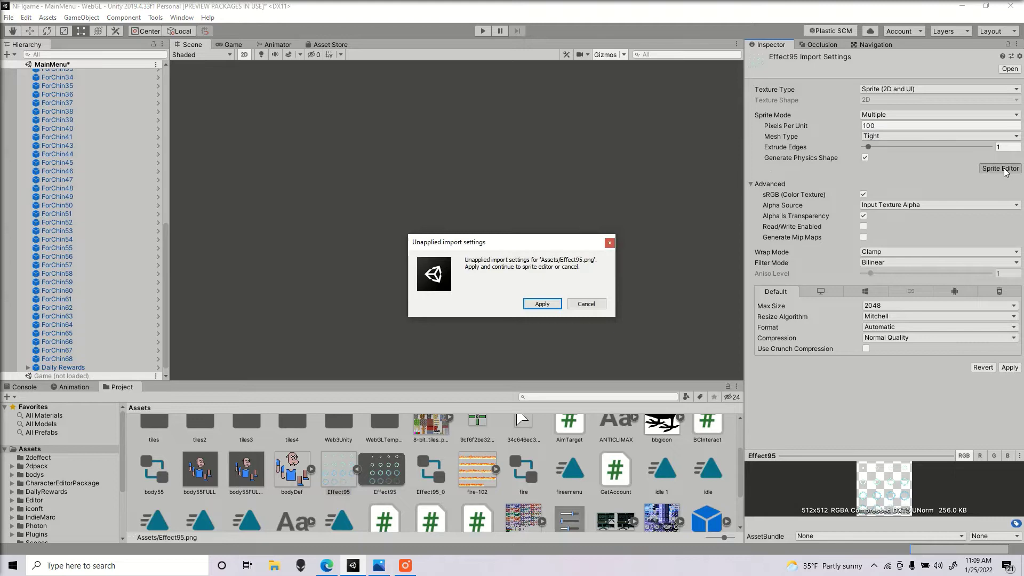
# - Apply the import settings and slice Effect95 by Grid By Cell Size at 128x128
pyautogui.click(546, 309)
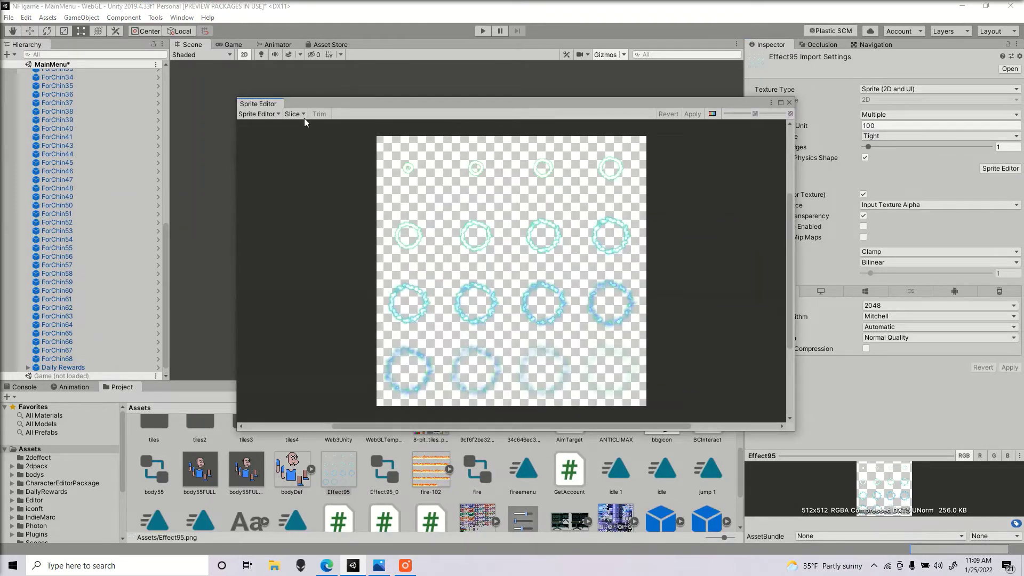
pyautogui.click(293, 114)
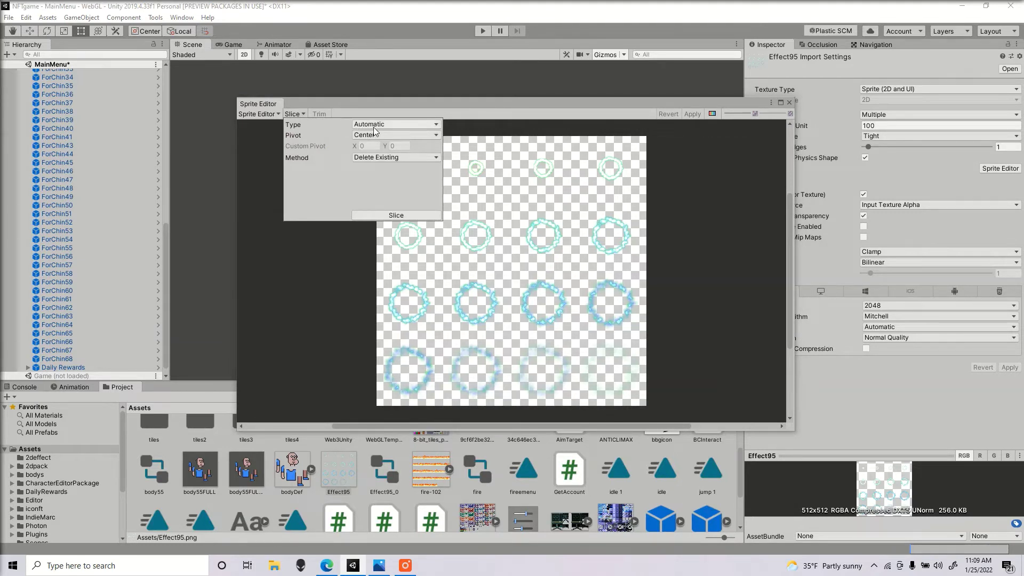
pyautogui.click(411, 124)
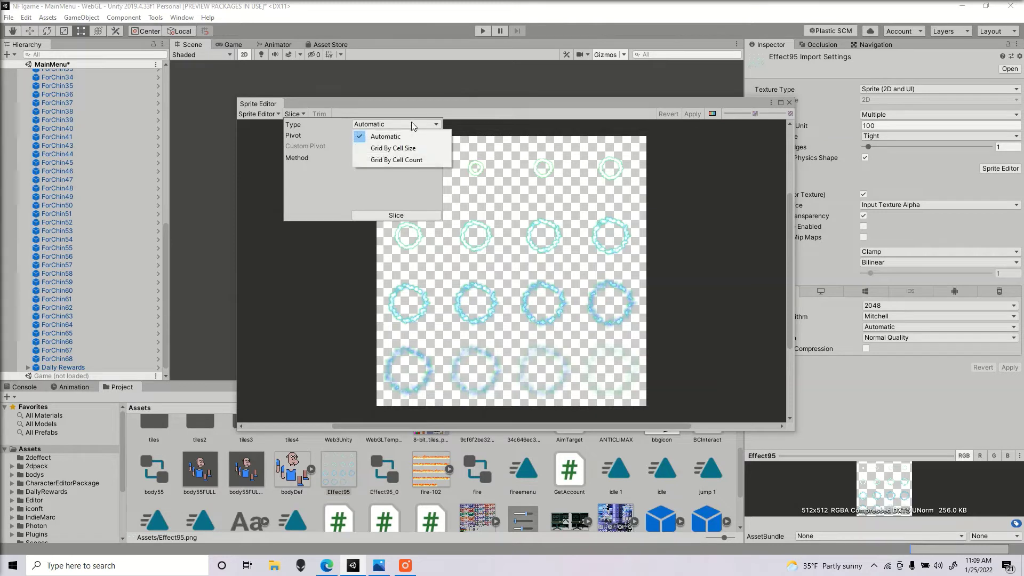
pyautogui.click(395, 150)
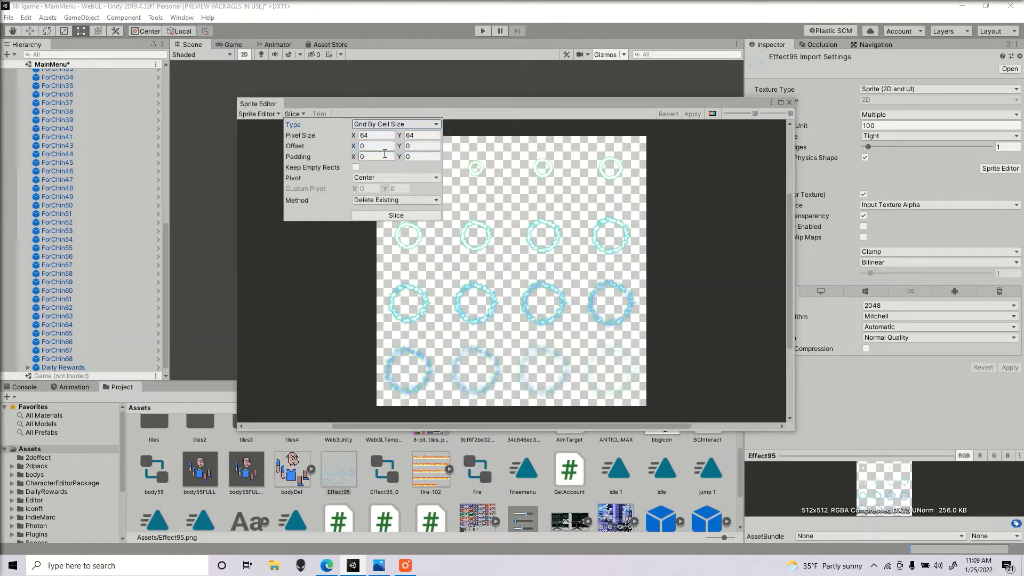
pyautogui.click(385, 135)
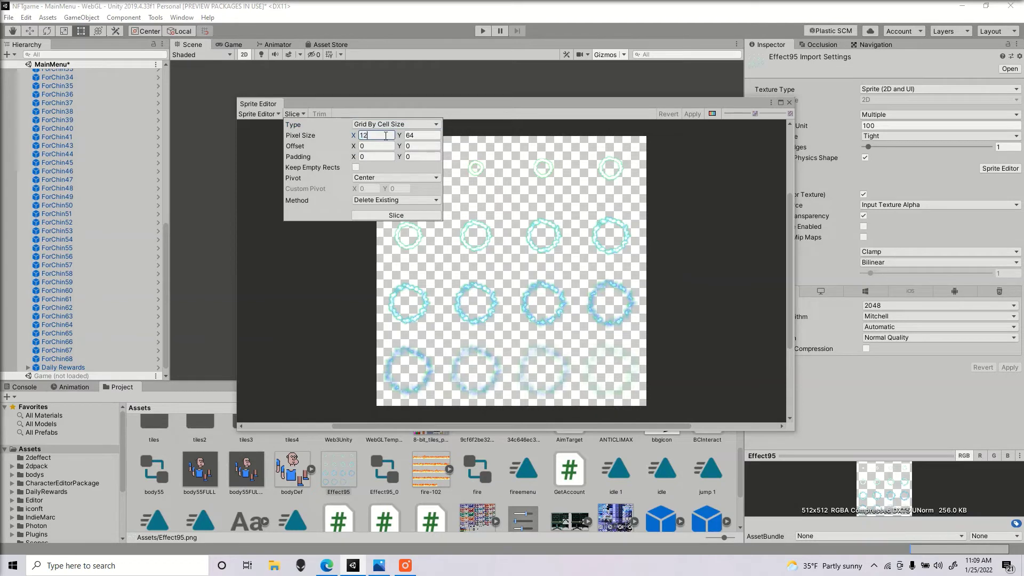
pyautogui.click(423, 135)
pyautogui.click(366, 216)
# - Check each sliced ring frame across the grid, then apply the slicing
pyautogui.click(470, 173)
pyautogui.click(406, 184)
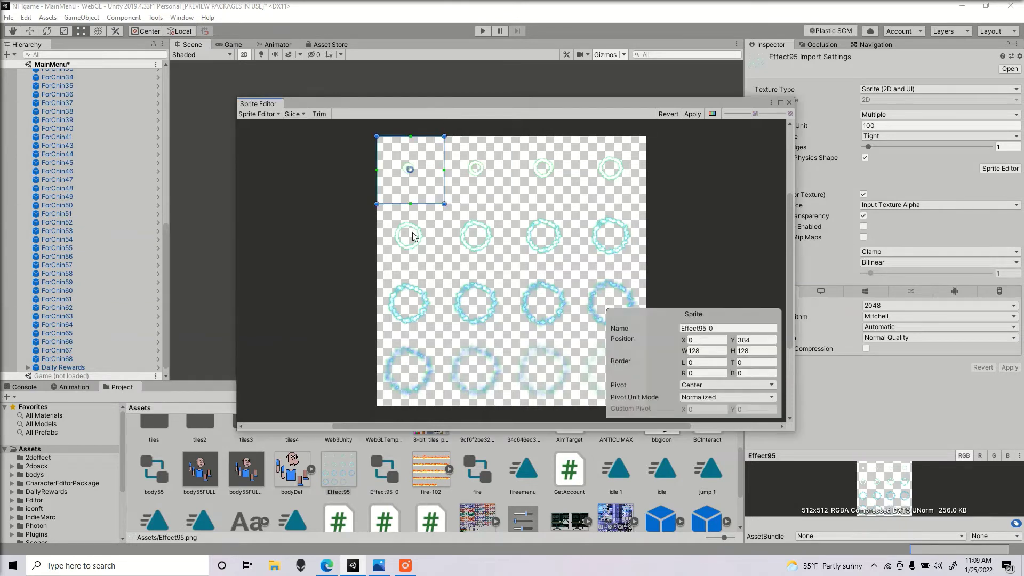
pyautogui.click(416, 237)
pyautogui.click(480, 244)
pyautogui.click(547, 241)
pyautogui.click(621, 248)
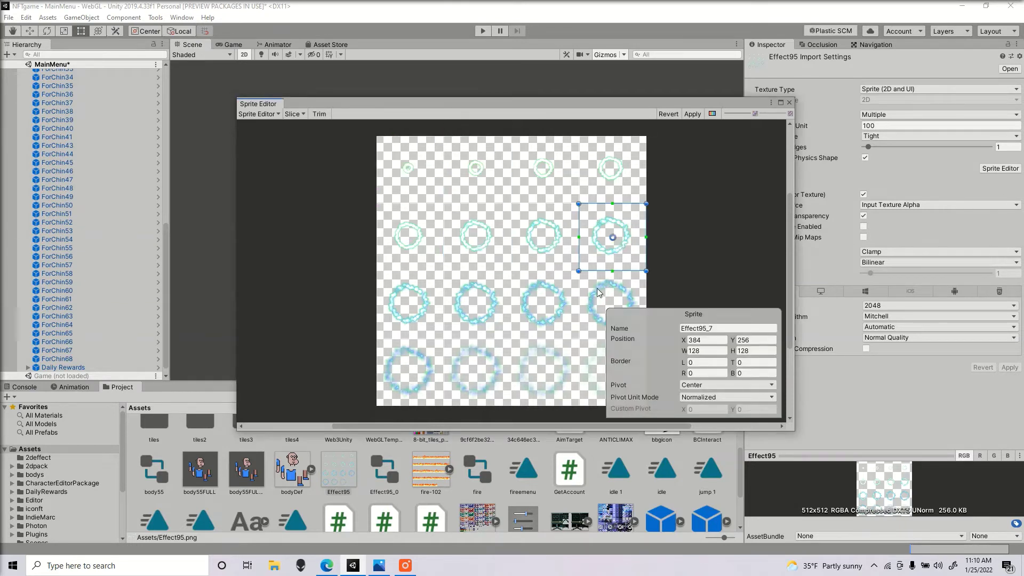
pyautogui.click(597, 288)
pyautogui.click(535, 300)
pyautogui.click(452, 309)
pyautogui.click(411, 308)
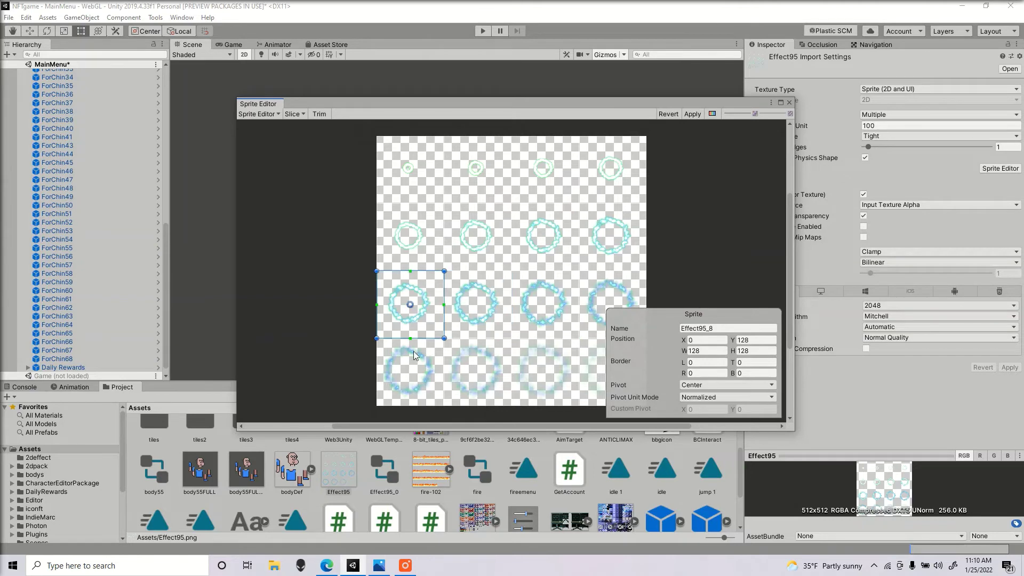
pyautogui.click(412, 367)
pyautogui.click(488, 371)
pyautogui.click(548, 363)
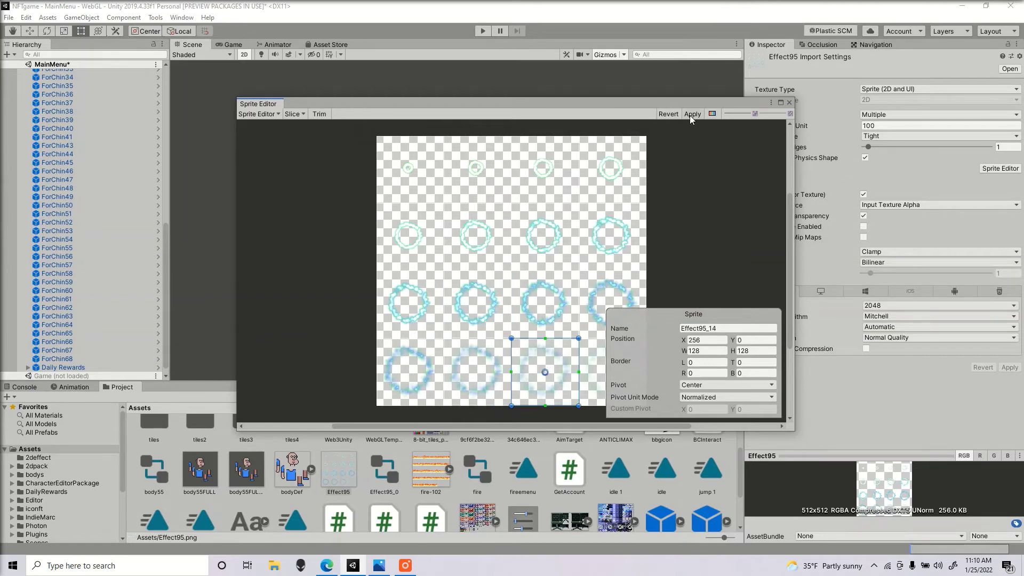
pyautogui.click(692, 113)
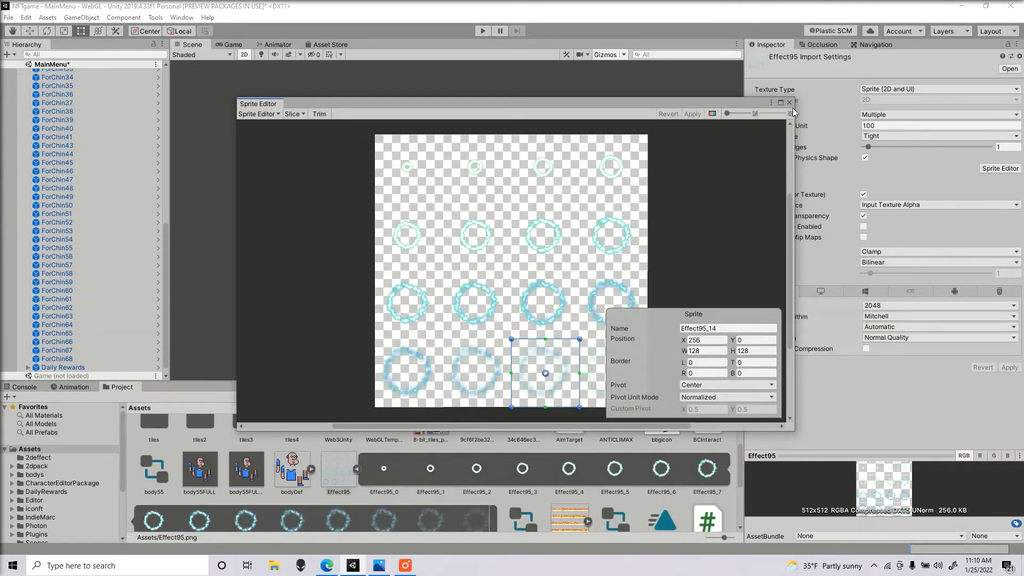
# - Drag the sliced Effect95 frames into the scene and save the New Animation clip, replacing the old file
pyautogui.click(789, 103)
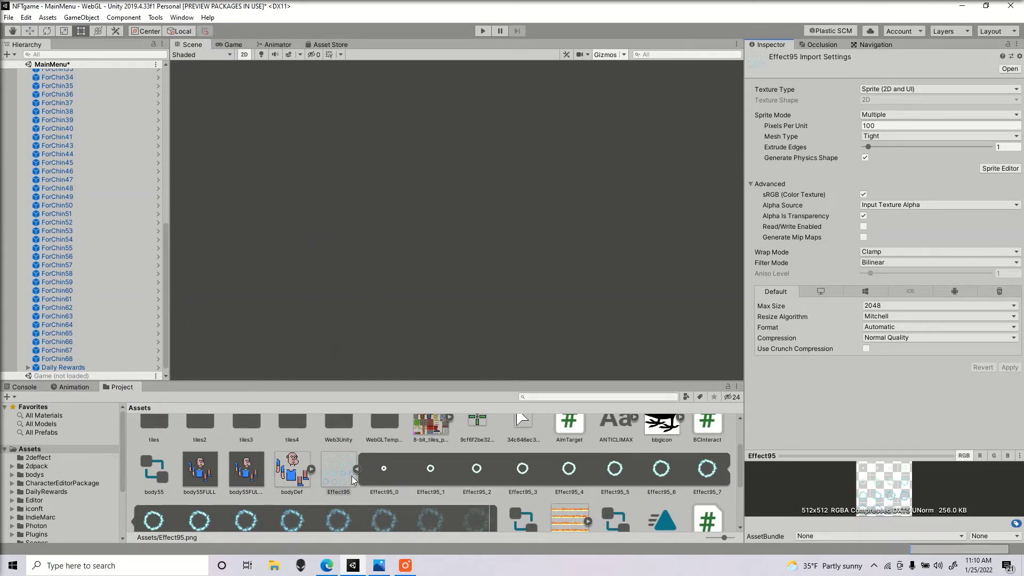
pyautogui.moveTo(343, 476); pyautogui.dragTo(397, 237)
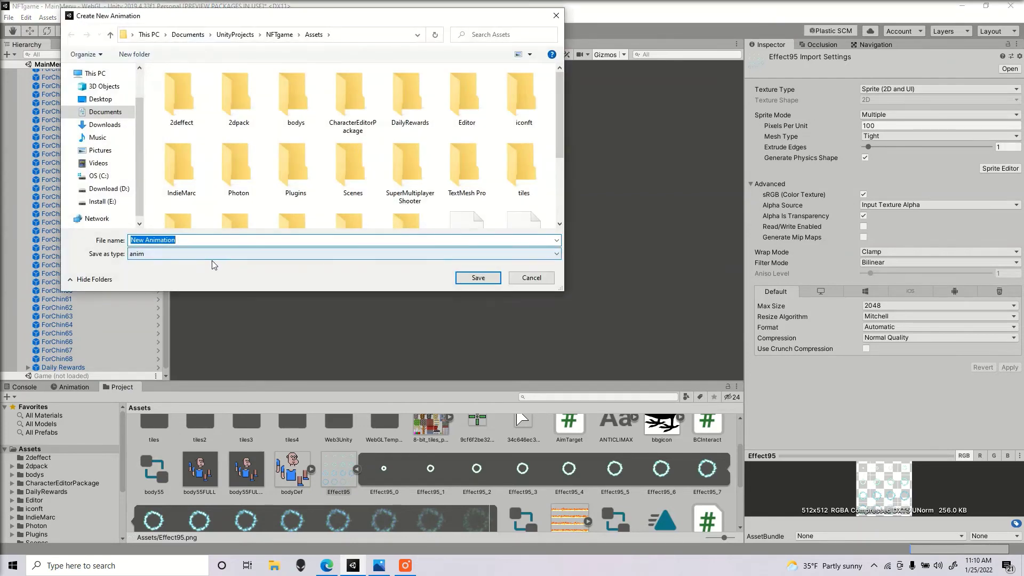
pyautogui.click(477, 277)
pyautogui.click(531, 283)
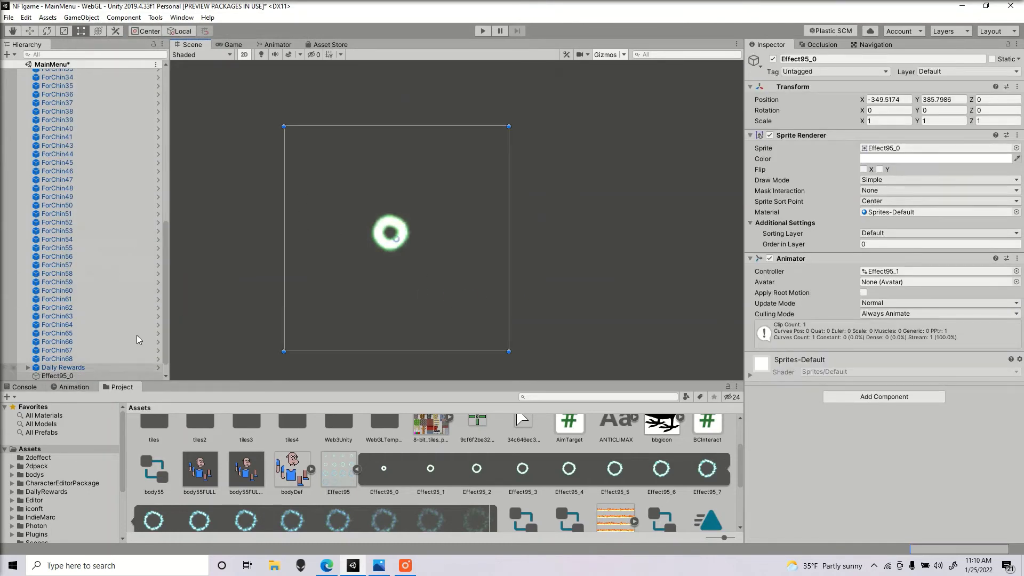
# - Preview the Effect95_0 ring animation in the Animation window, then stop playback
pyautogui.click(75, 387)
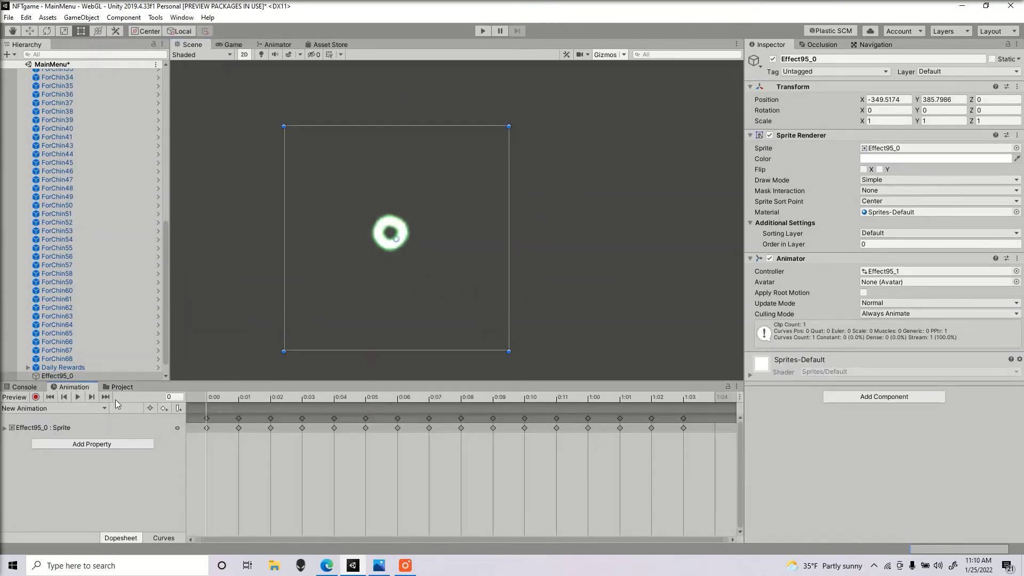
pyautogui.click(77, 398)
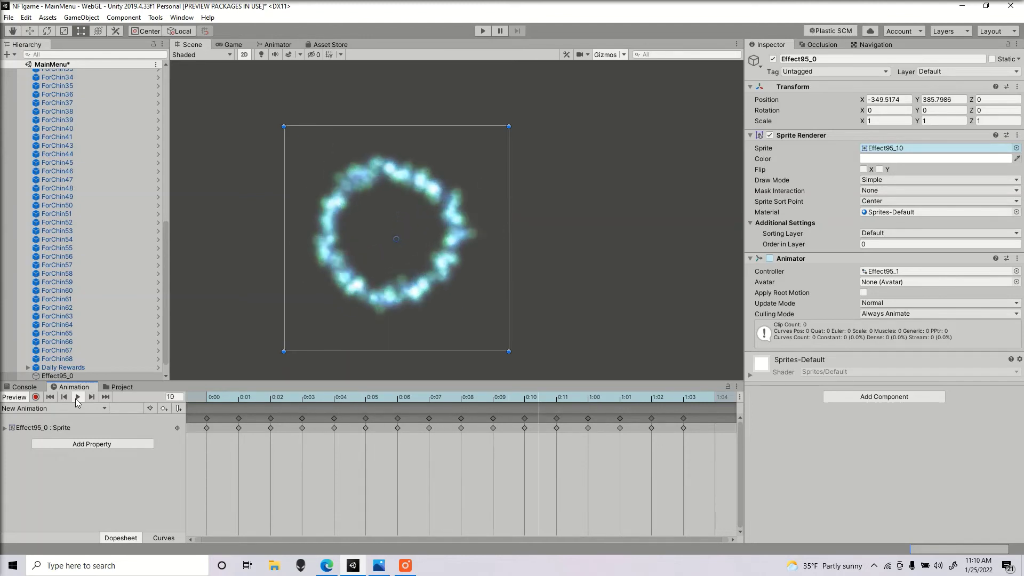
pyautogui.click(77, 398)
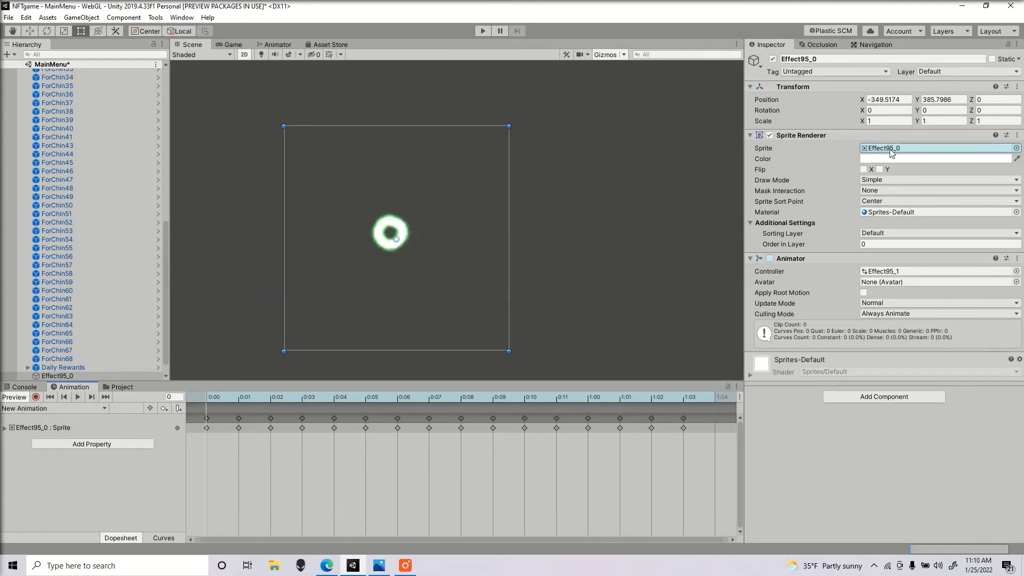
# - In the Effect95_1 controller, give the New Animation state Speed 2, then return to the Scene view
pyautogui.doubleClick(888, 271)
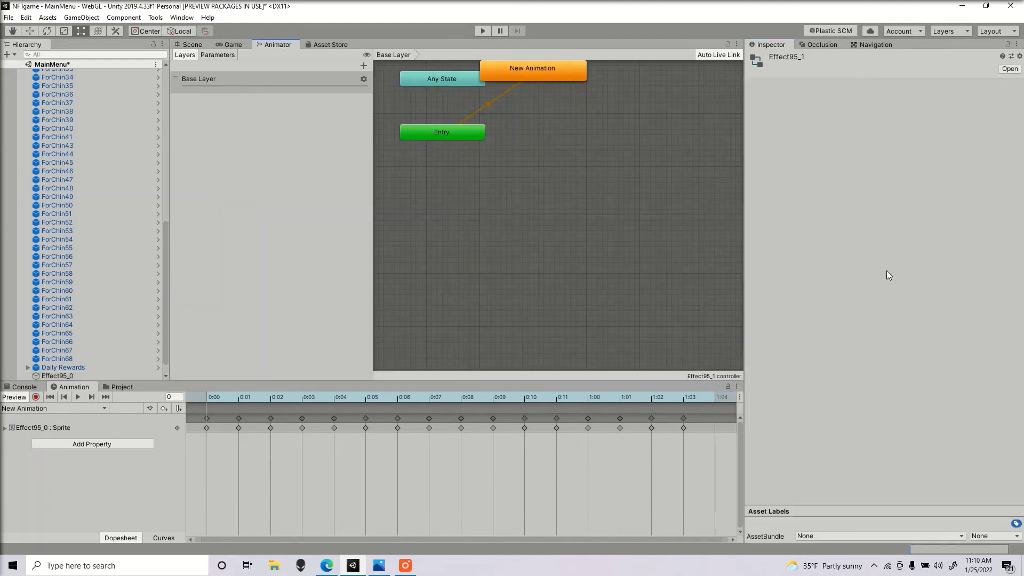
pyautogui.click(546, 74)
pyautogui.click(885, 95)
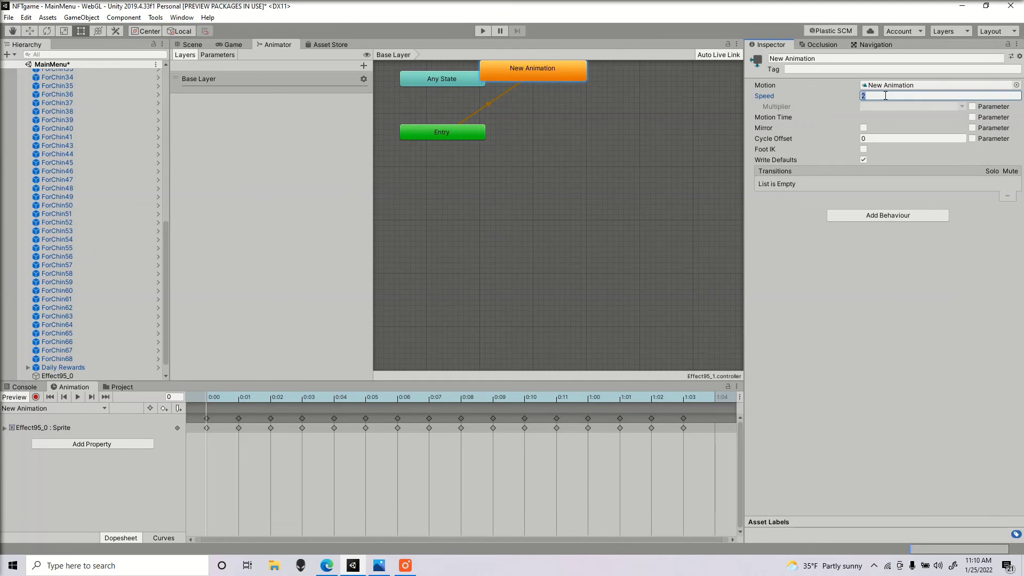
pyautogui.click(836, 339)
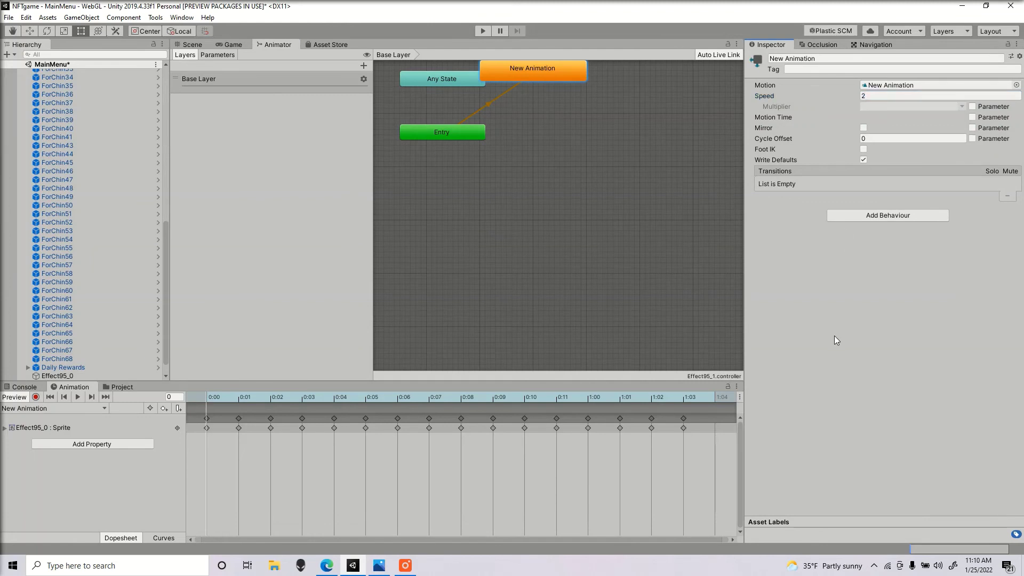
pyautogui.click(202, 43)
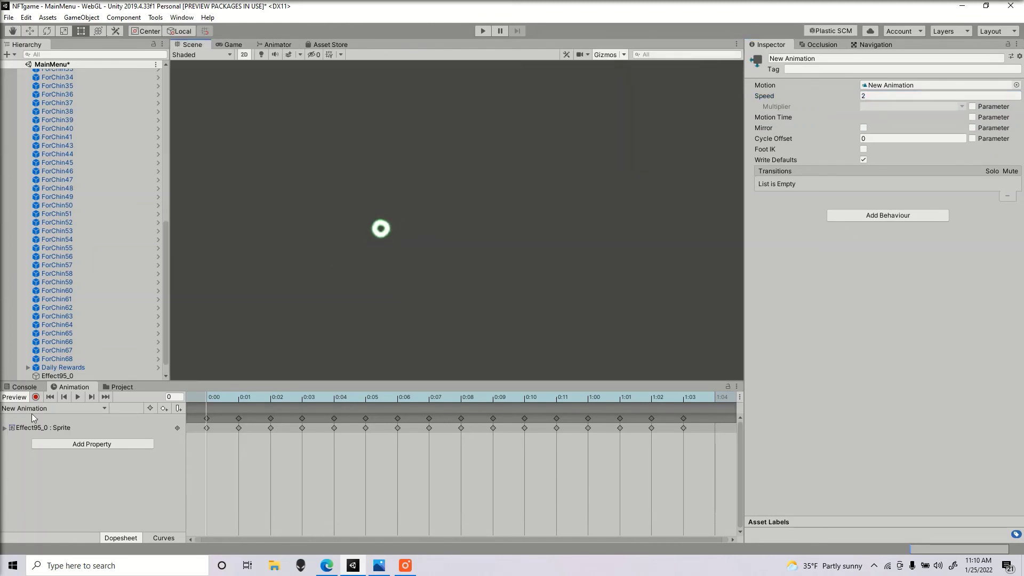
# - Select Effect95_0 and scrub its Animation timeline forward to watch the ring grow
pyautogui.click(21, 387)
pyautogui.click(65, 375)
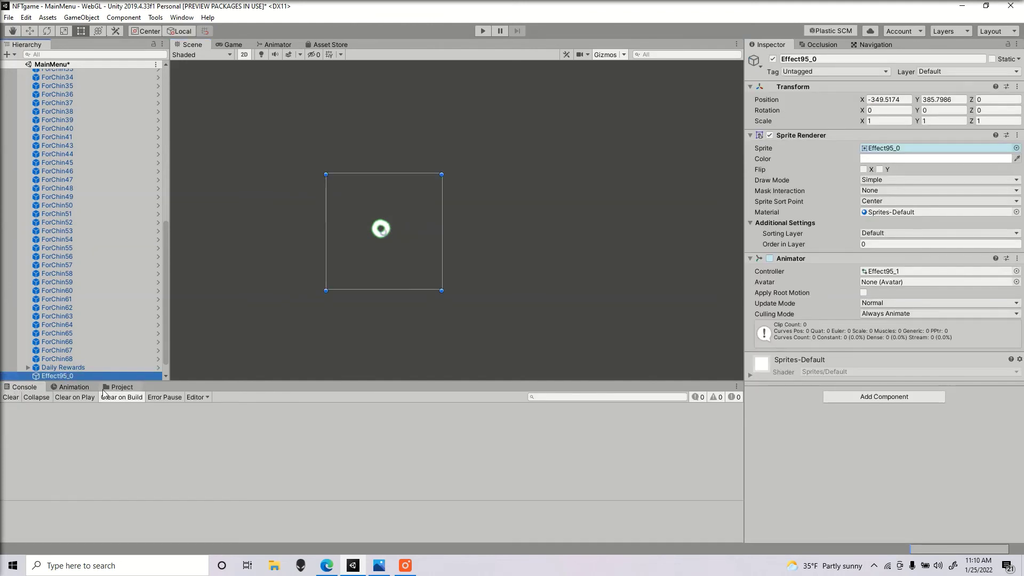
pyautogui.click(74, 386)
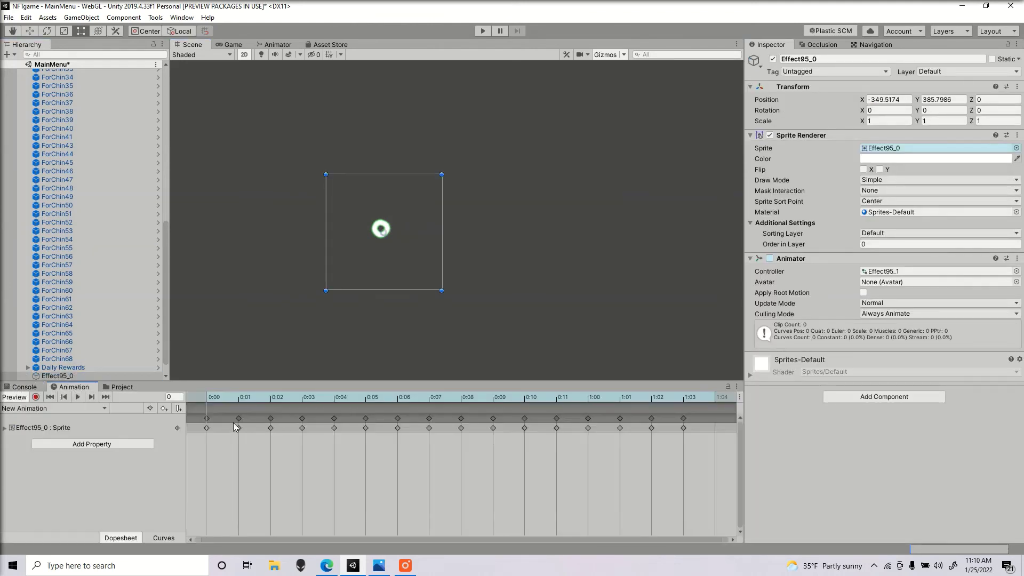
pyautogui.moveTo(241, 400); pyautogui.dragTo(368, 400)
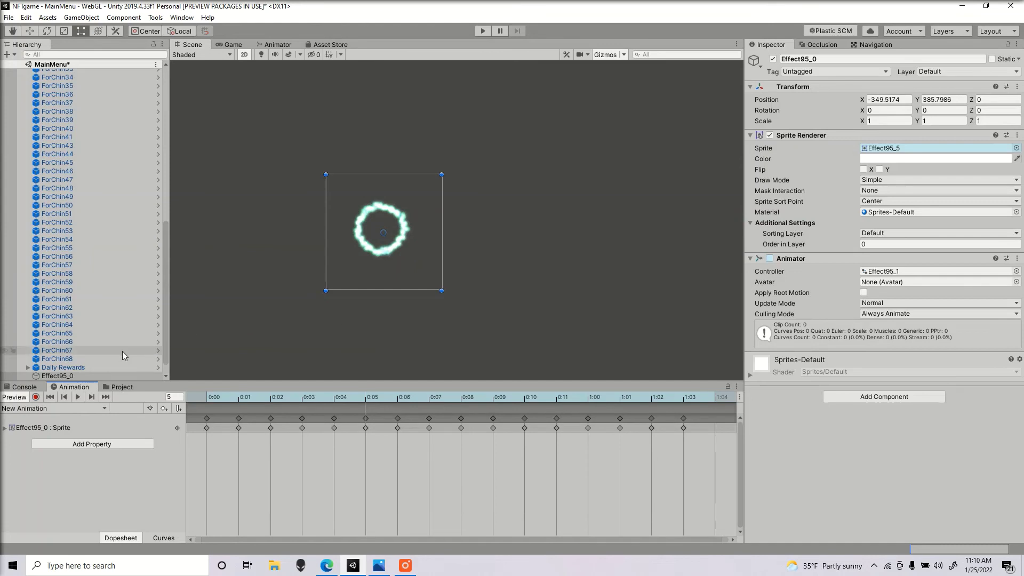
pyautogui.click(107, 375)
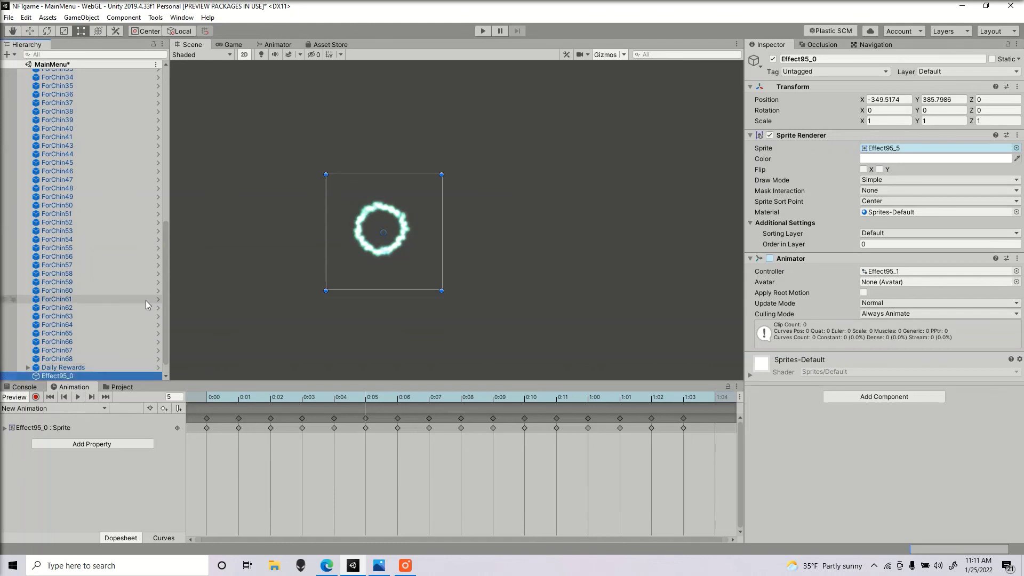